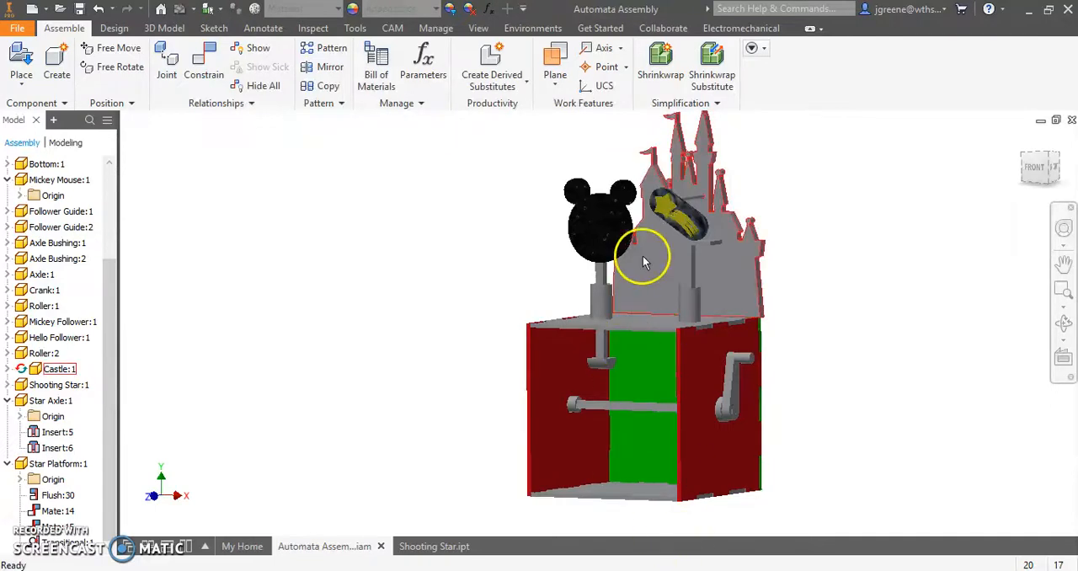
- Examine the Mickey Mouse head, castle and shooting star from the front and back of the automata assembly
scroll(642, 257, "down", 4)
scroll(644, 256, "up", 3)
middle_click_drag(654, 264, 561, 356, "shift")
left_click(602, 265)
left_click(487, 341)
scroll(488, 341, "down", 3)
left_click(691, 187)
scroll(690, 187, "up", 3)
left_click(636, 472)
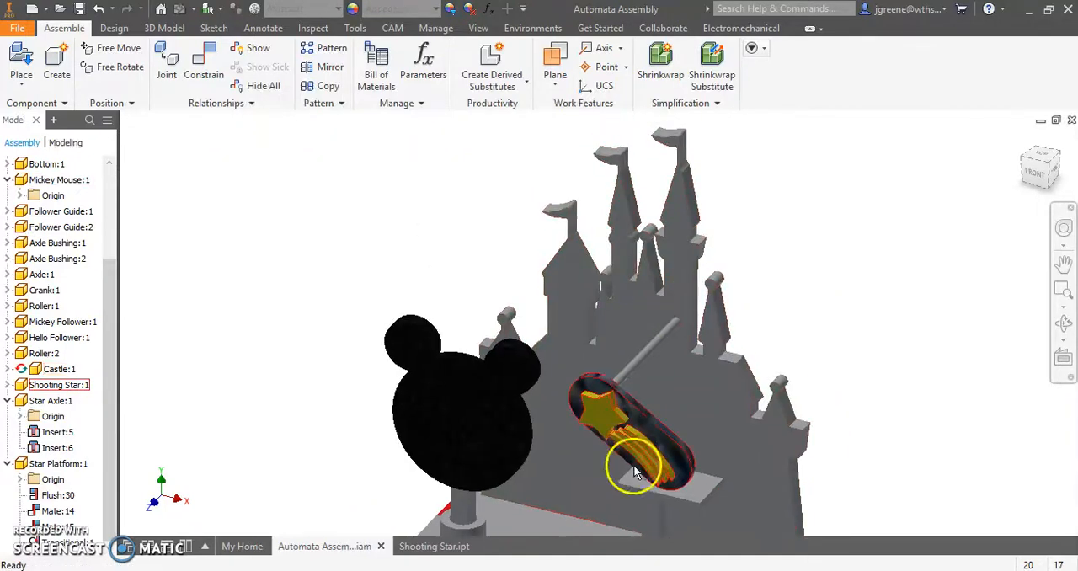
scroll(636, 455, "up", 3)
middle_click_drag(644, 455, 637, 349)
scroll(637, 348, "down", 3)
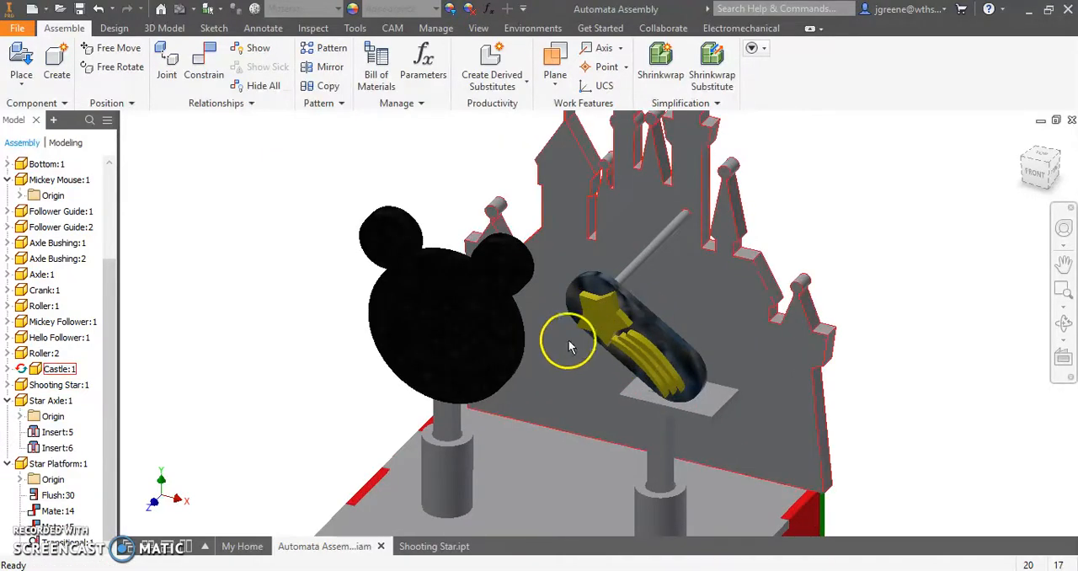
middle_click_drag(426, 380, 633, 390, "shift")
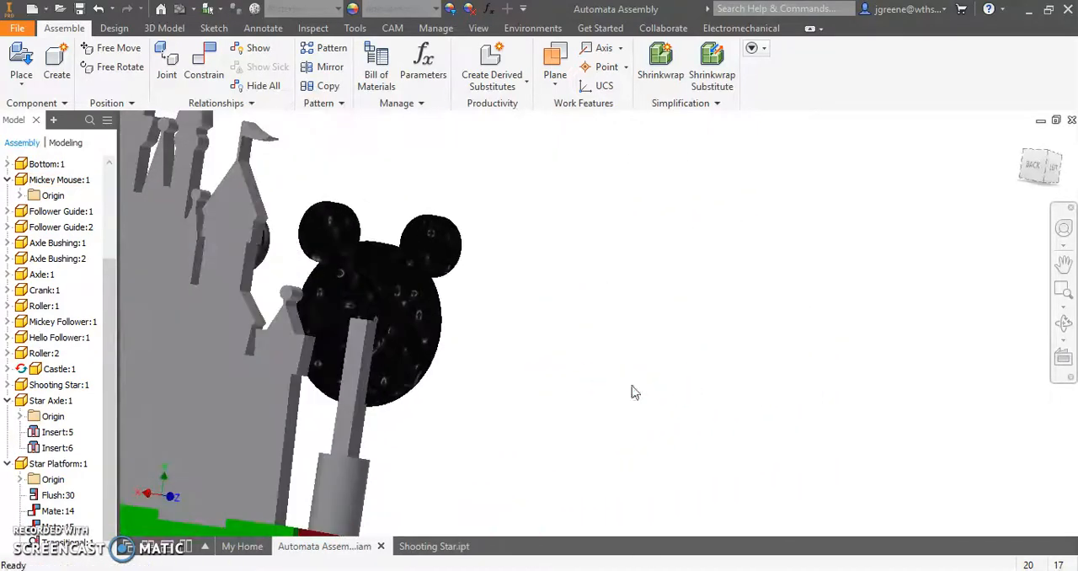
middle_click_drag(400, 337, 180, 354, "shift")
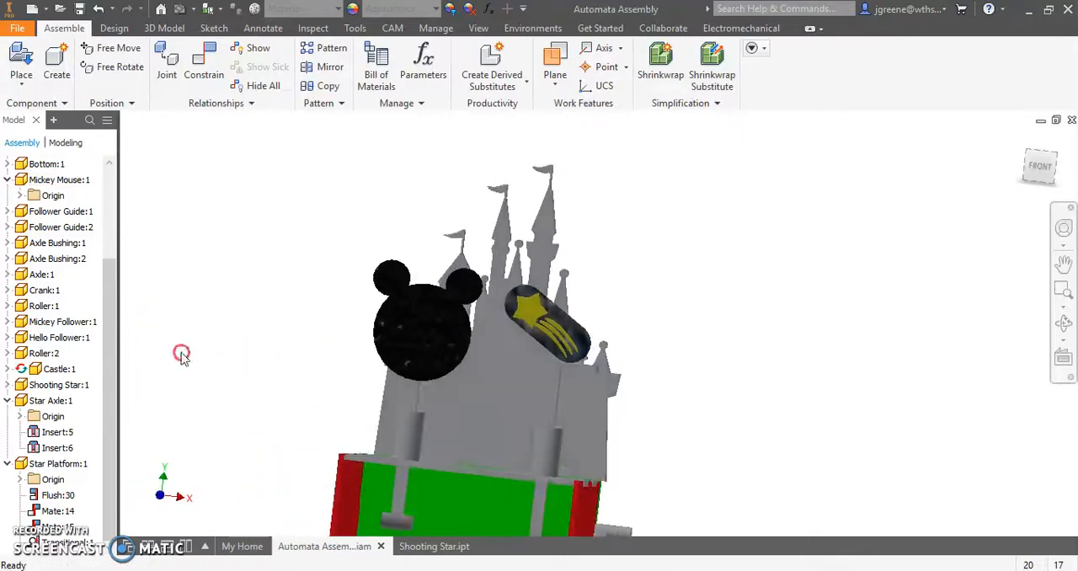
middle_click_drag(282, 381, 529, 398, "shift")
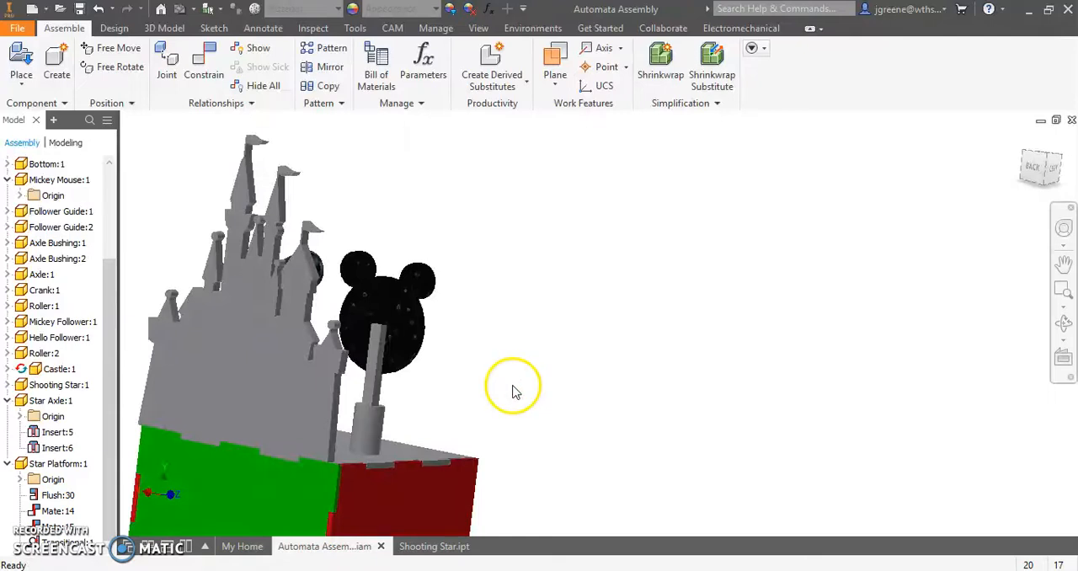
- Open the Mickey Mouse part from the assembly and view its back side
left_click(436, 314)
right_click(401, 306)
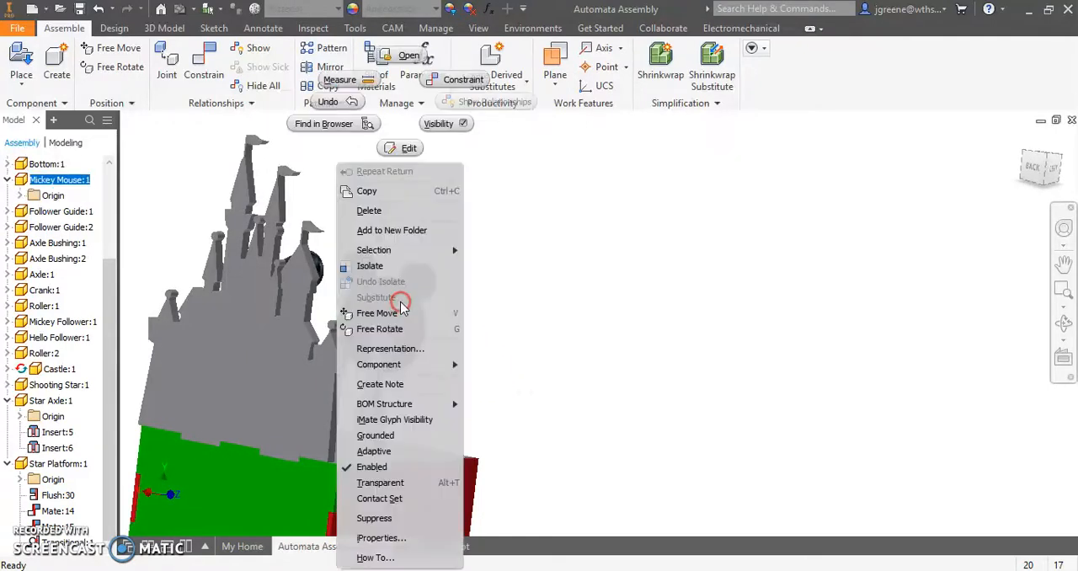
left_click(413, 55)
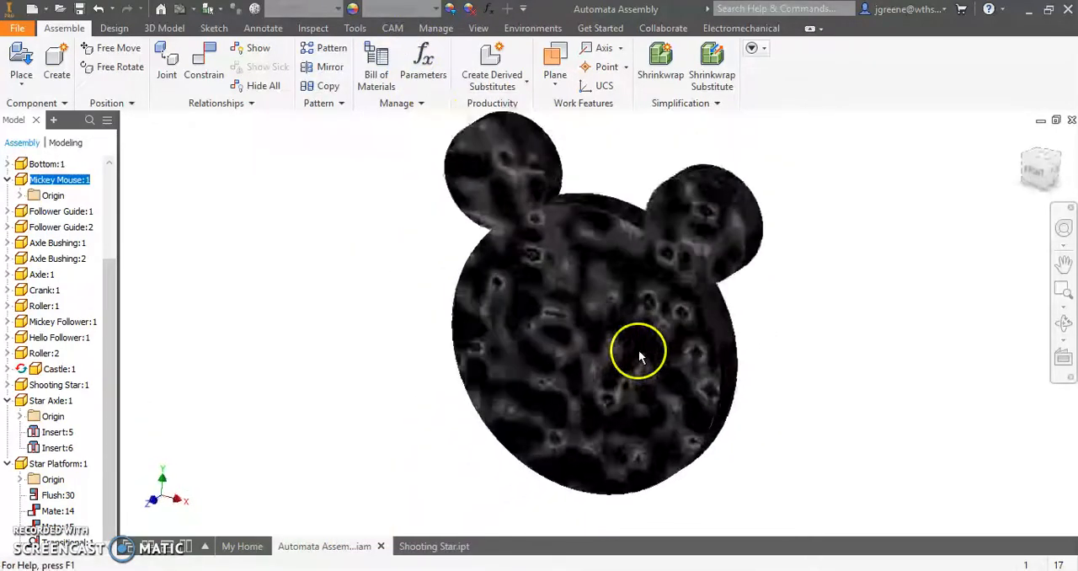
middle_click_drag(827, 390, 548, 394, "shift")
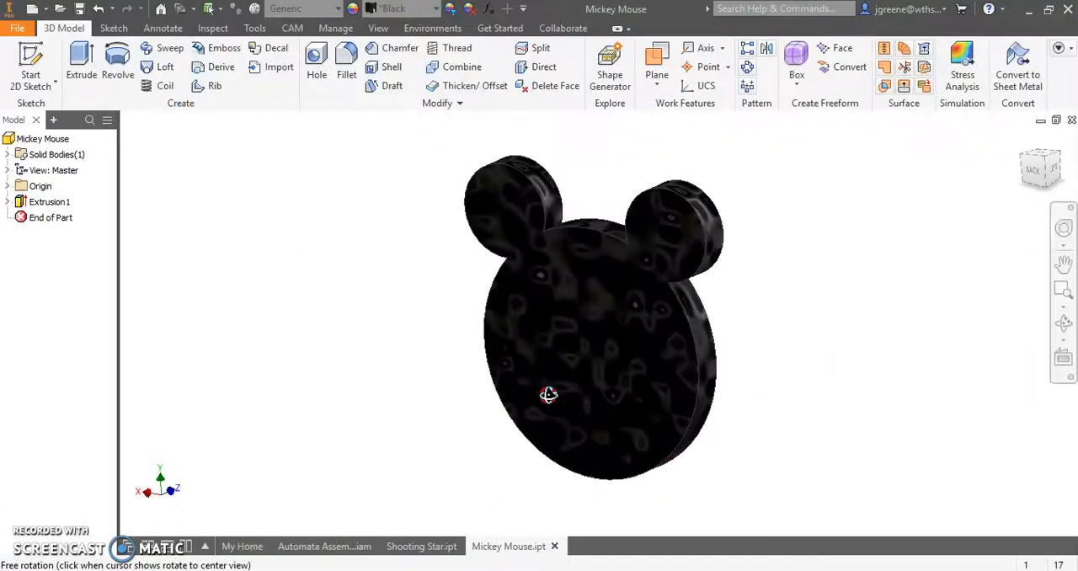
- Start a 2D sketch on the back face of the Mickey Mouse head
left_click(13, 28)
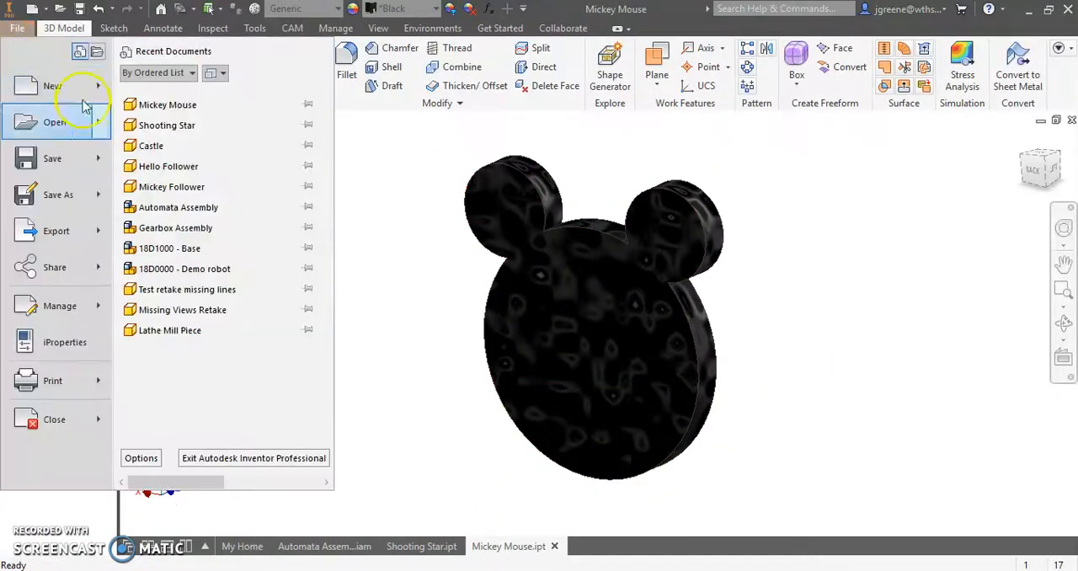
left_click(396, 173)
left_click(31, 66)
left_click(579, 311)
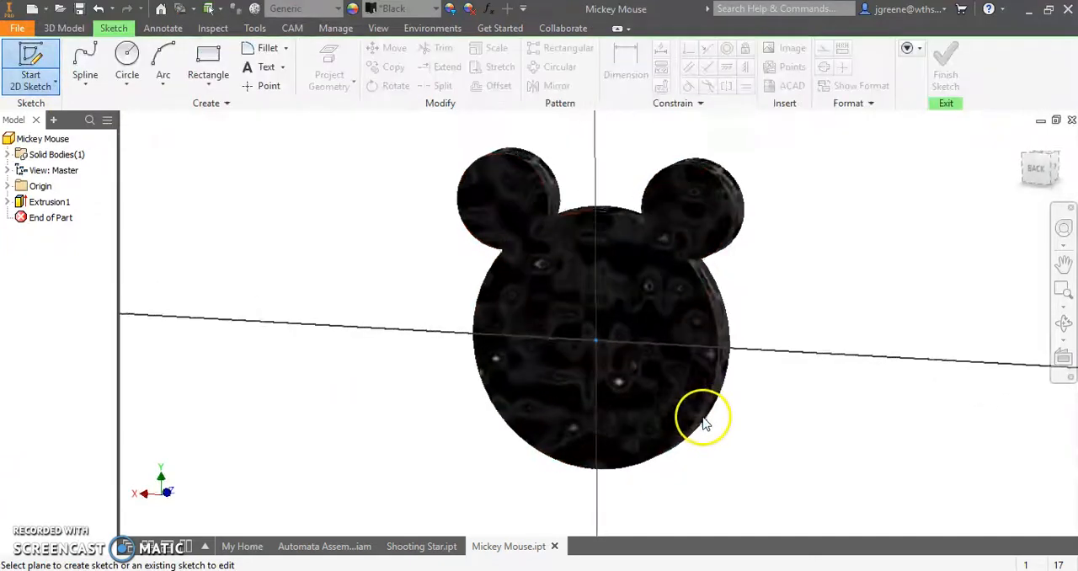
scroll(620, 312, "down", 3)
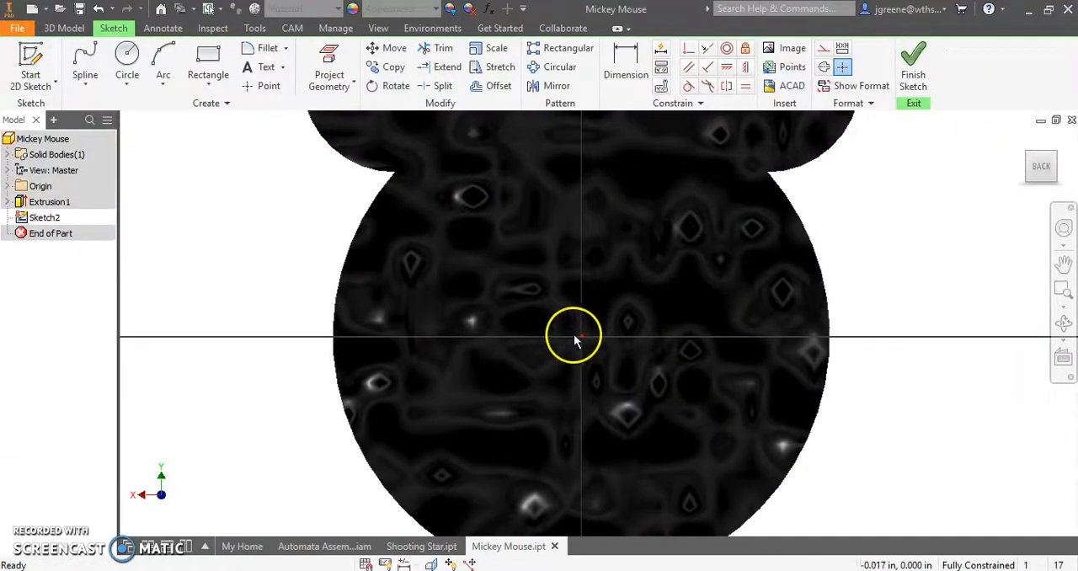
- Sketch a horizontal line 0.25 in long just above the sketch's center point
left_click(93, 90)
left_click(102, 102)
left_click(544, 301)
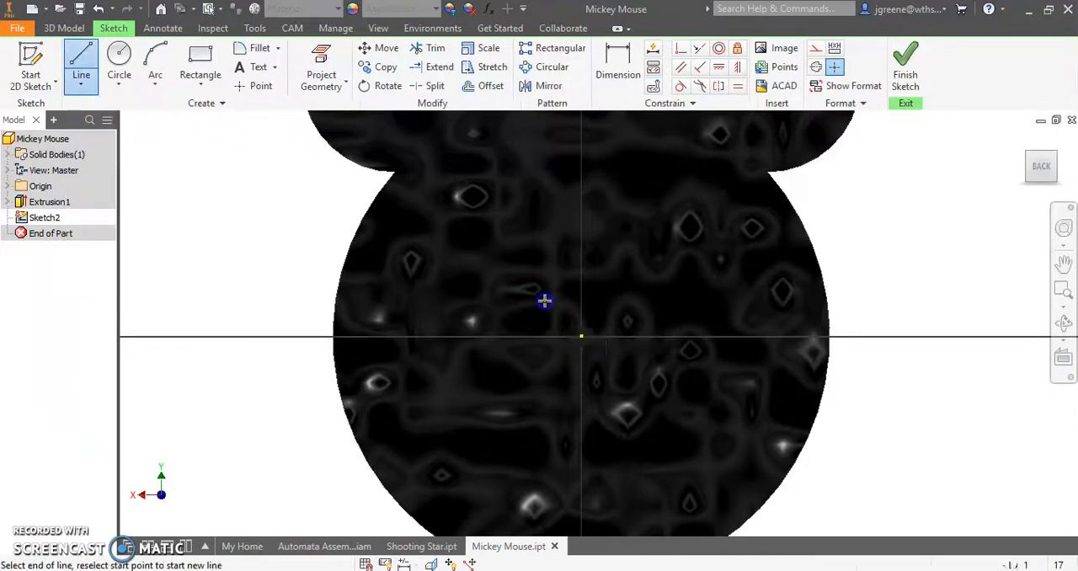
left_click(623, 302)
type(".25")
key("Return")
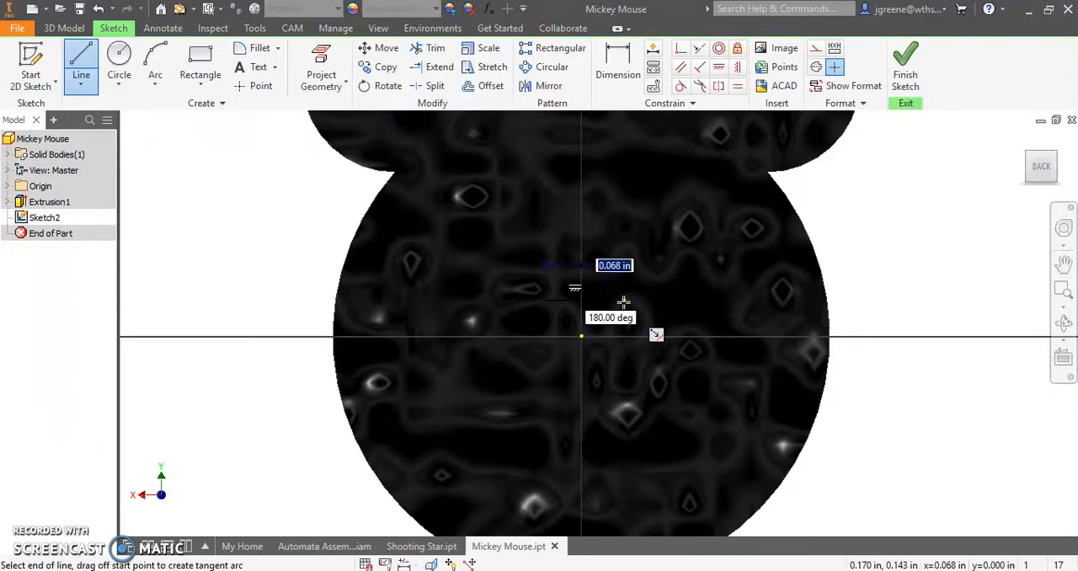
right_click(874, 219)
left_click(930, 222)
- Make the line's midpoint coincident with the center point and finish the sketch
scroll(607, 313, "up", 3)
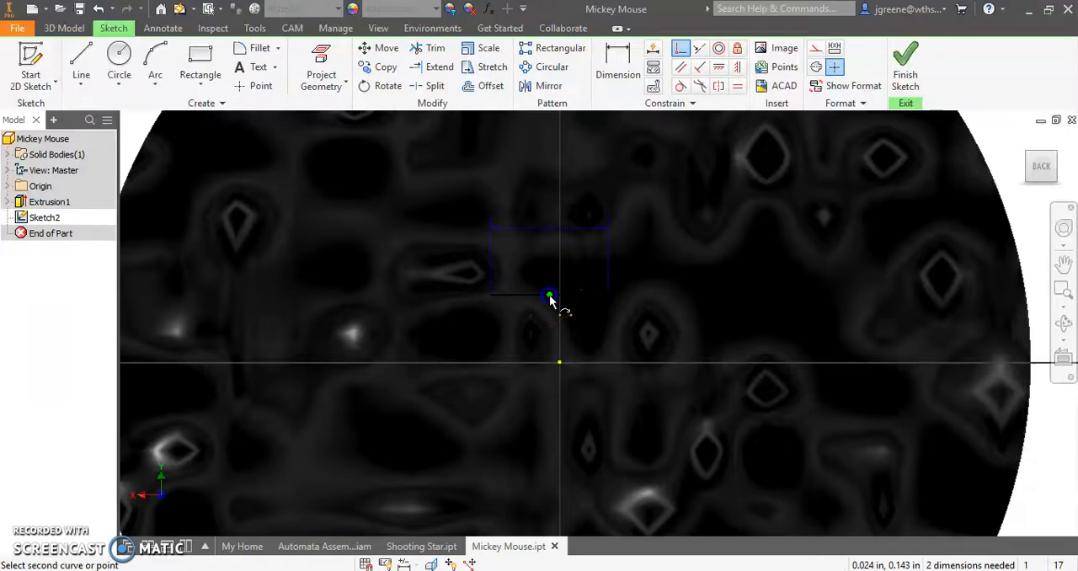
left_click(560, 367)
right_click(728, 309)
left_click(780, 305)
middle_click_drag(662, 352, 680, 288)
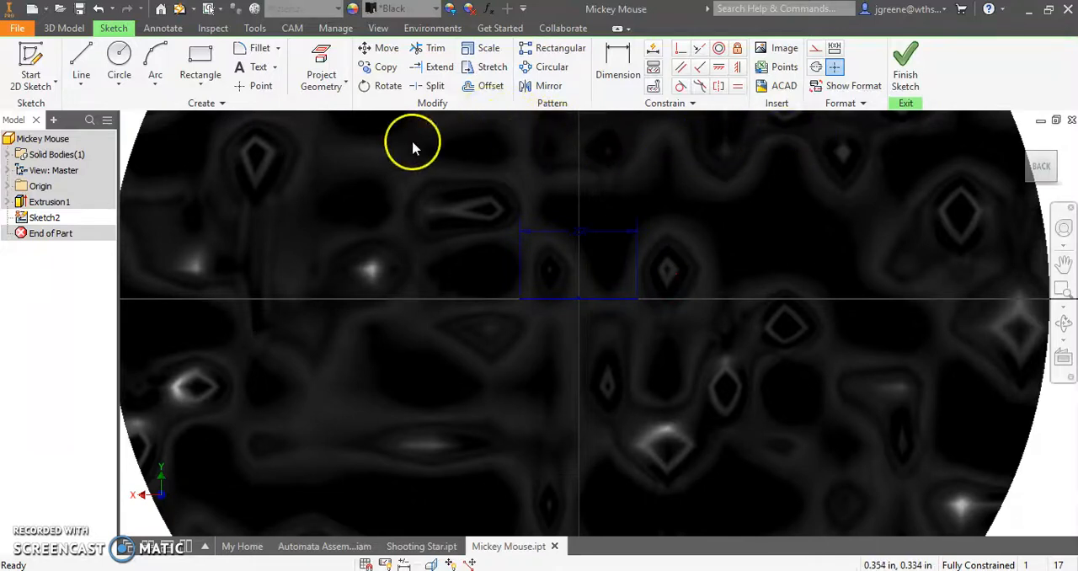
left_click(905, 67)
- Place a work point at the left end of the sketched line, as seen from the back of the head
scroll(588, 379, "up", 3)
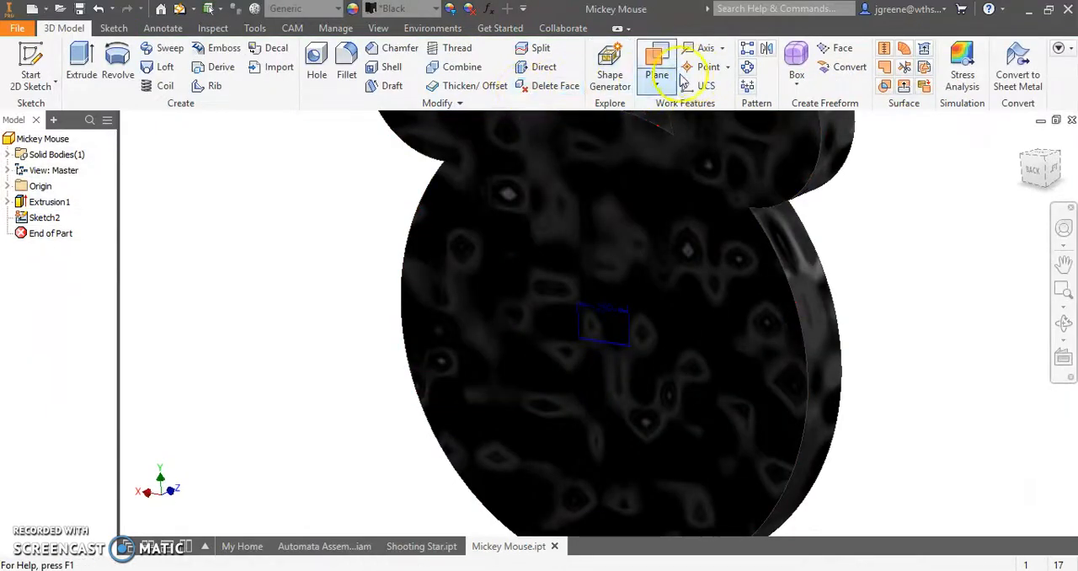
left_click(712, 67)
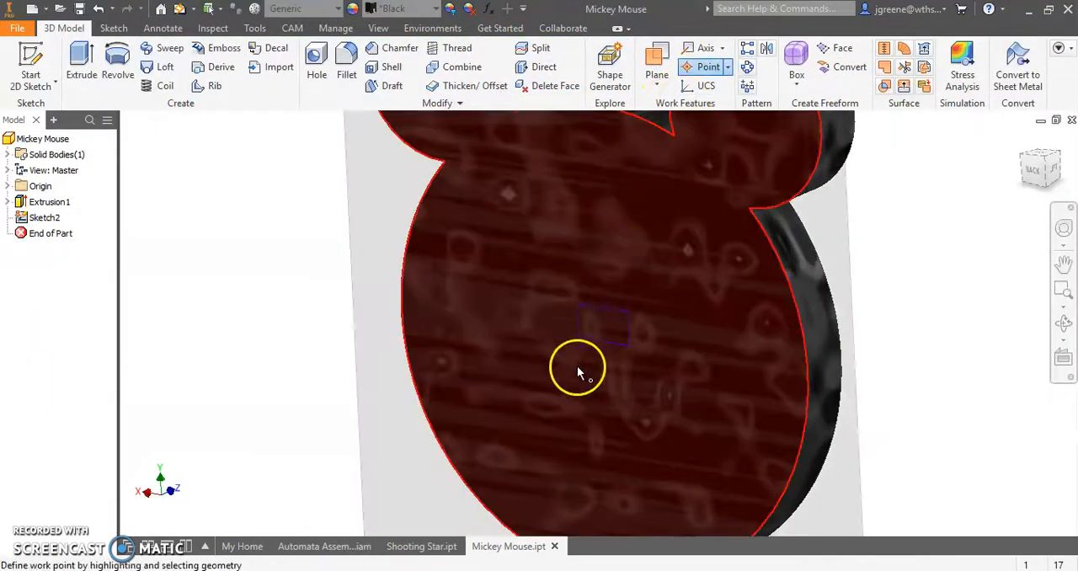
scroll(578, 336, "up", 6)
left_click(582, 288)
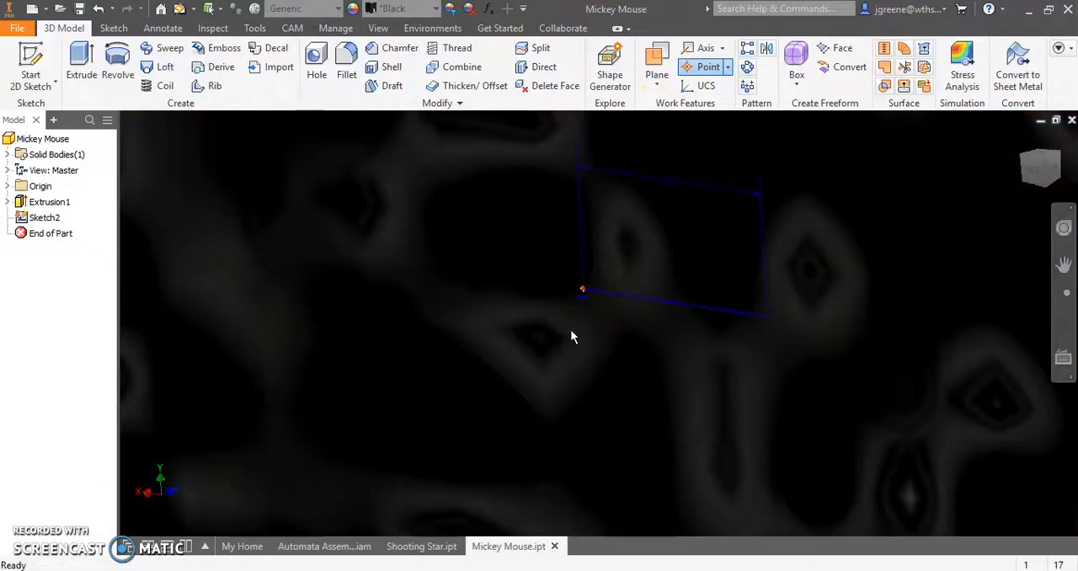
scroll(559, 368, "down", 6)
key("F4")
left_click_drag(596, 357, 690, 361)
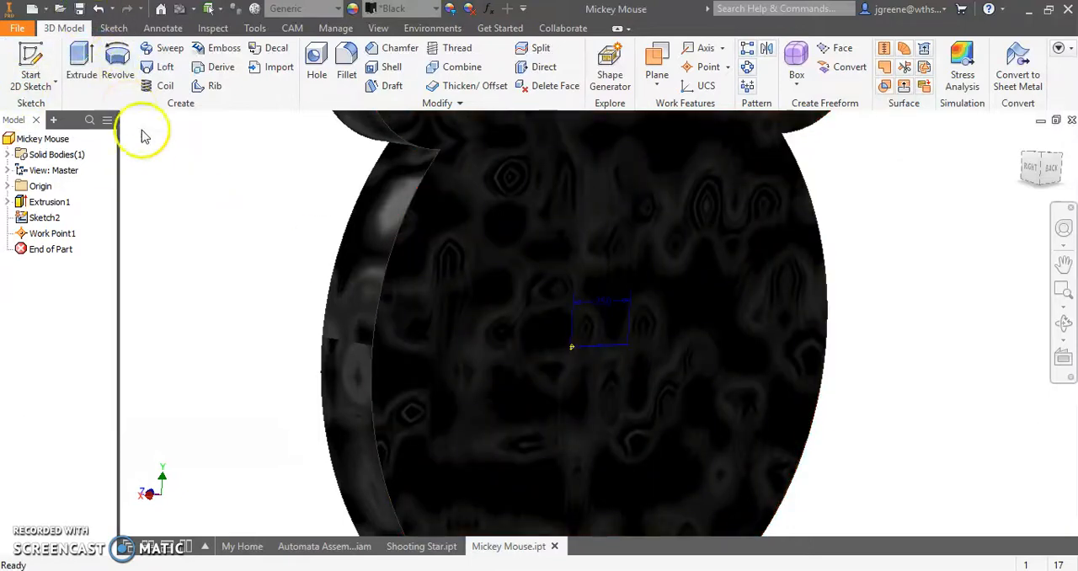
- Move the Mickey Mouse head away from its follower in the assembly and close the Mickey Mouse part file
left_click(328, 546)
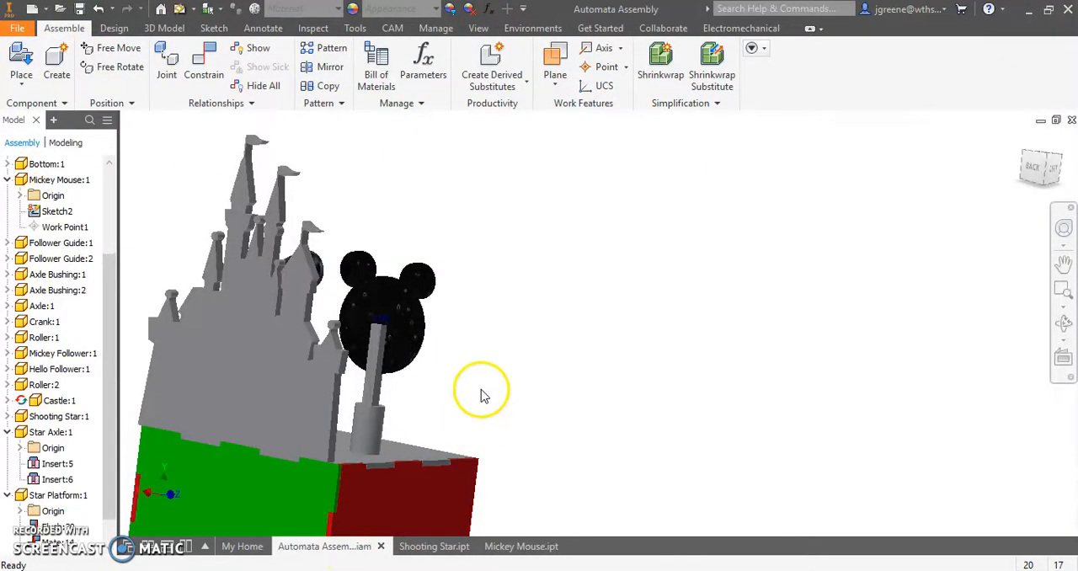
middle_click_drag(481, 390, 450, 385, "shift")
left_click_drag(404, 337, 431, 316)
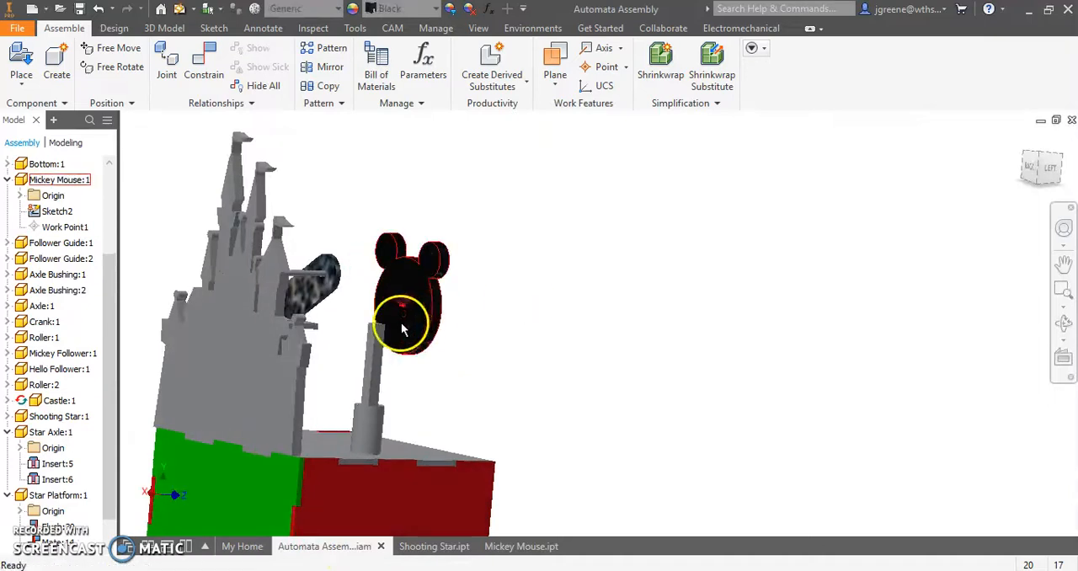
scroll(403, 330, "up", 10)
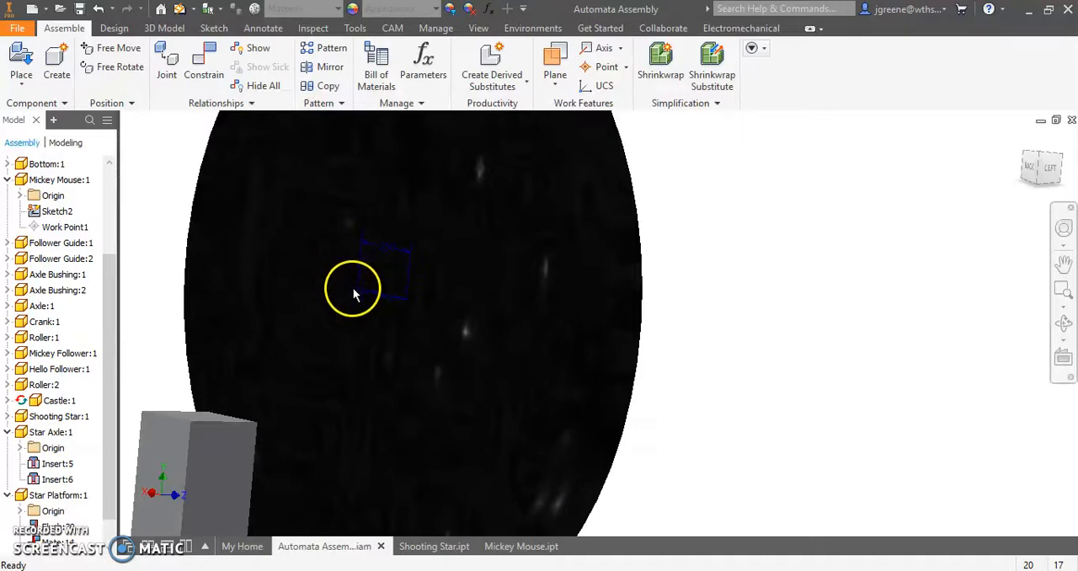
left_click(510, 546)
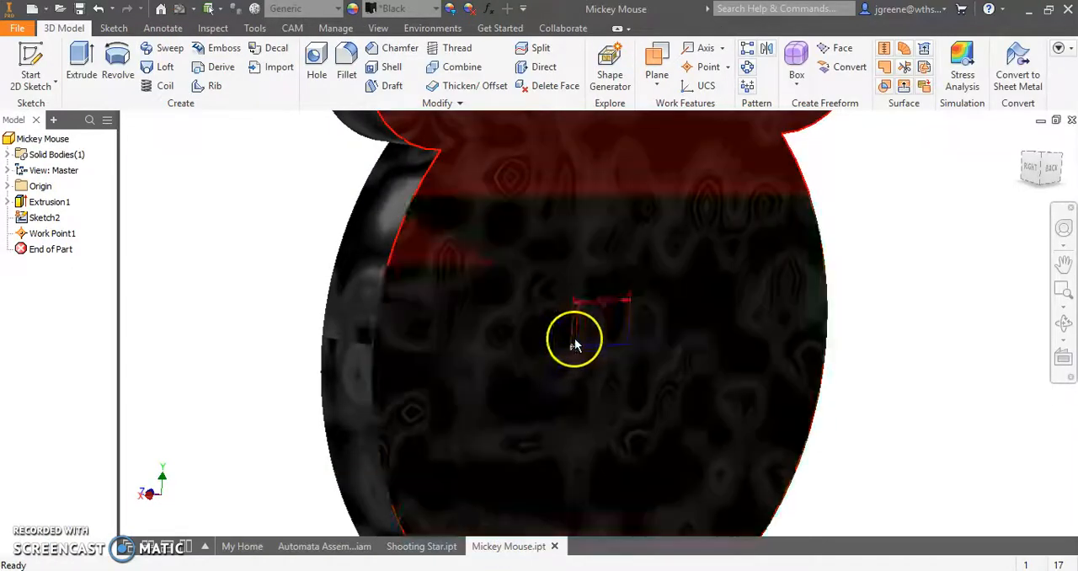
left_click(554, 546)
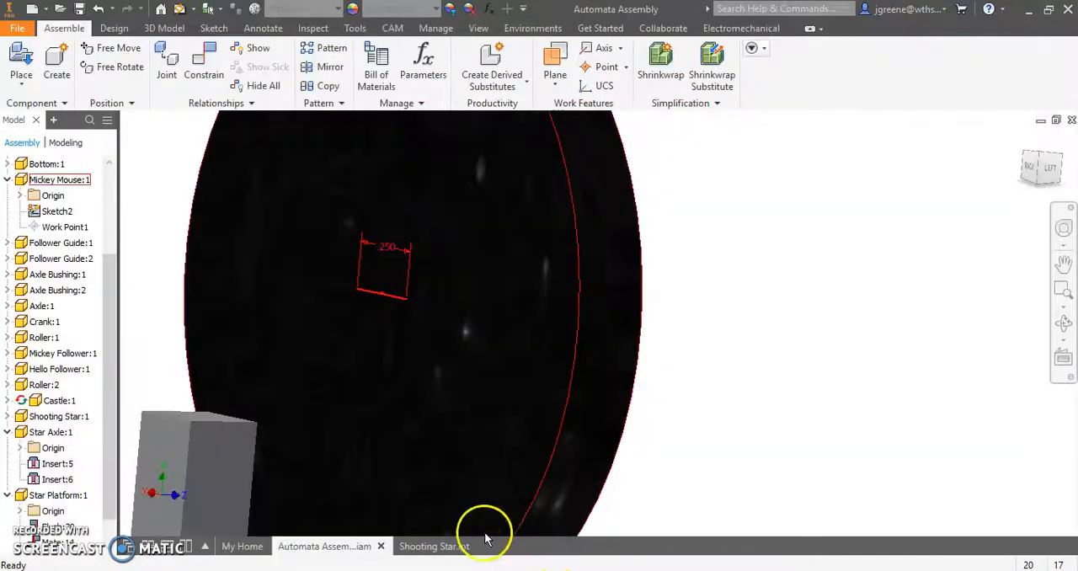
- Mate the top face of the Mickey follower to the sketched line on the head's back with a 0.000 in offset
middle_click_drag(205, 311, 492, 312)
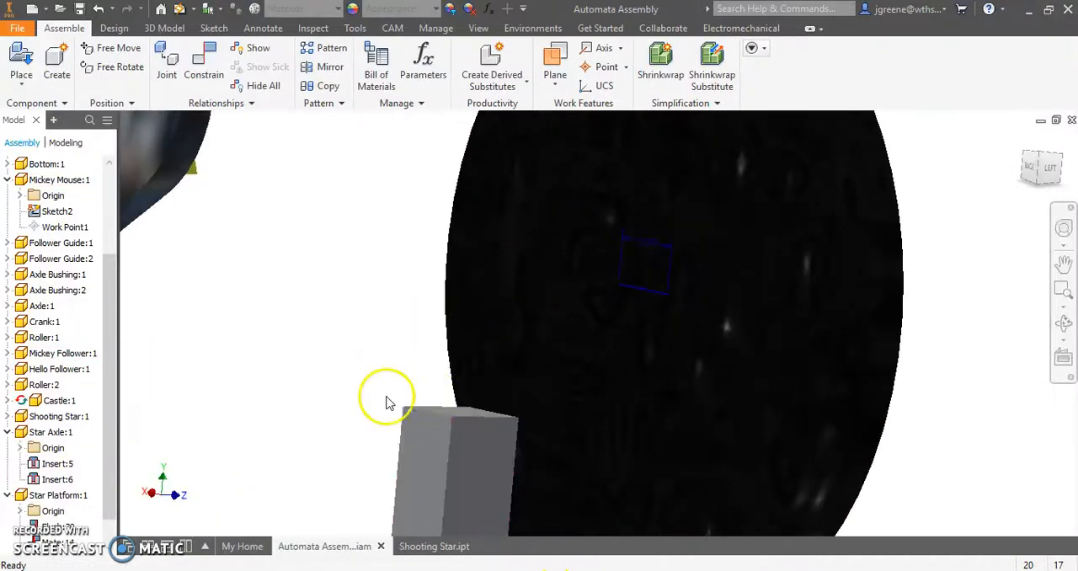
left_click(203, 66)
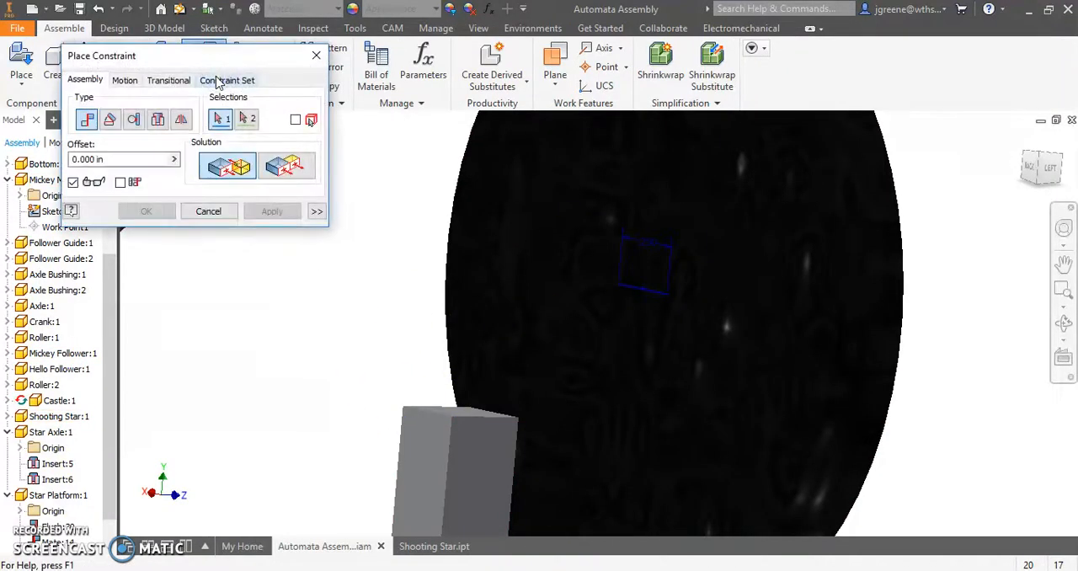
scroll(639, 318, "up", 2)
middle_click_drag(439, 427, 560, 324)
left_click(457, 354)
middle_click_drag(447, 349, 580, 268, "shift")
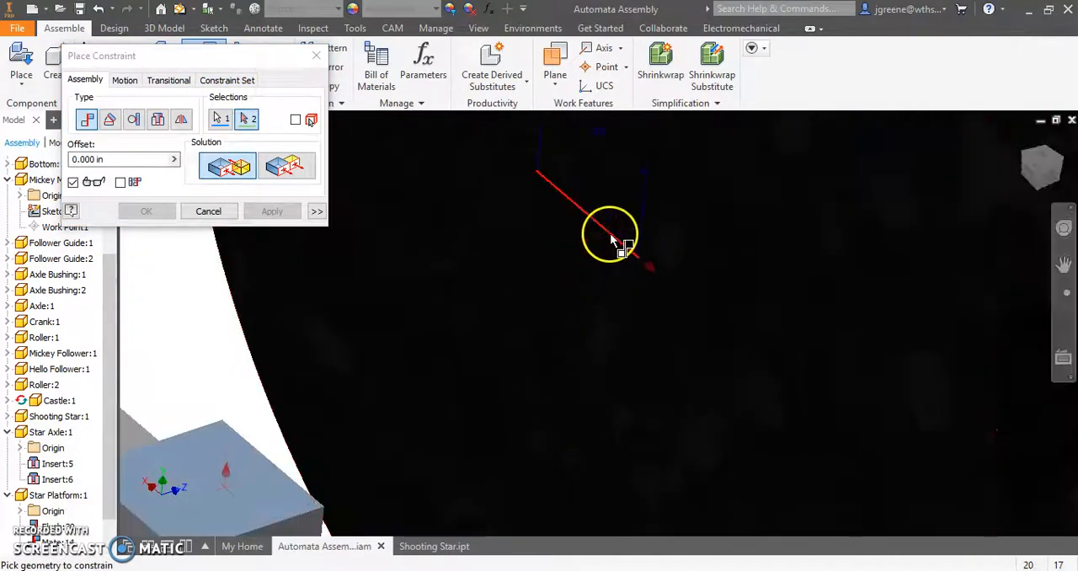
left_click(610, 240)
mouse_move(472, 312)
middle_mouse_down("shift")
mouse_move(512, 342)
mouse_move(428, 321)
mouse_move(457, 312)
middle_mouse_up("shift")
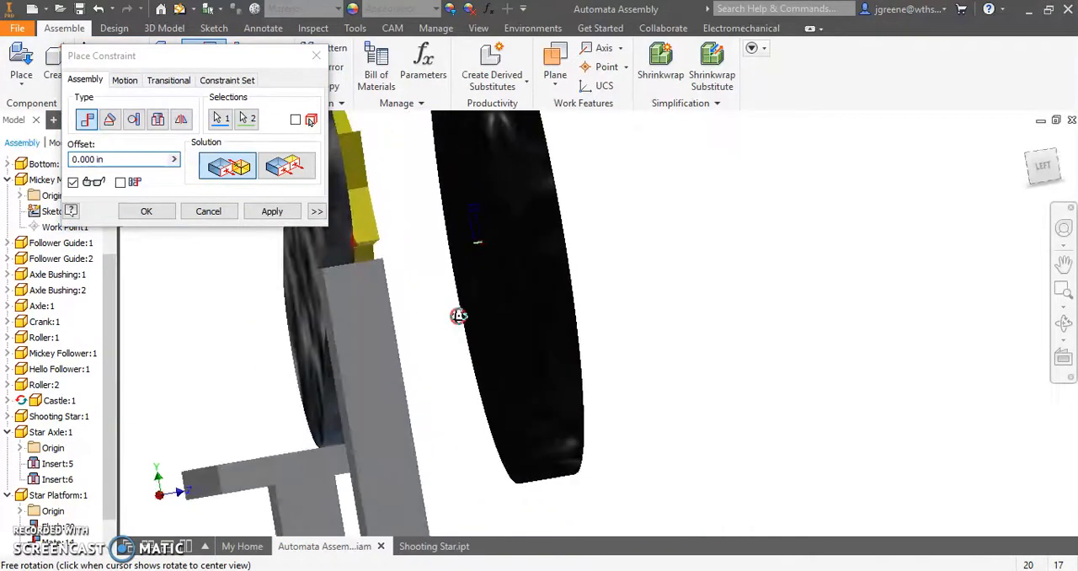
middle_click_drag(419, 263, 442, 294, "shift")
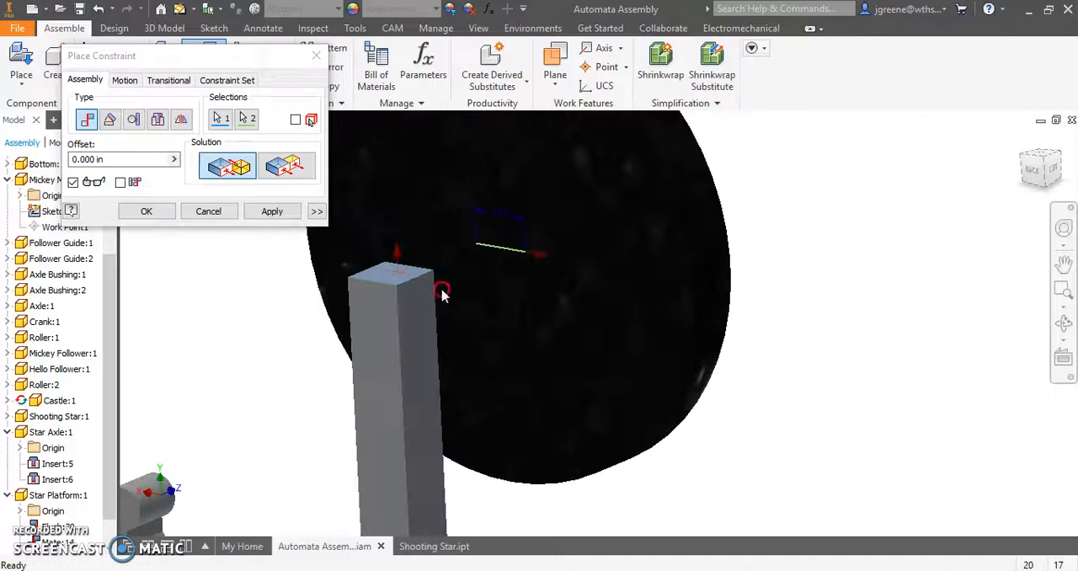
left_click(272, 213)
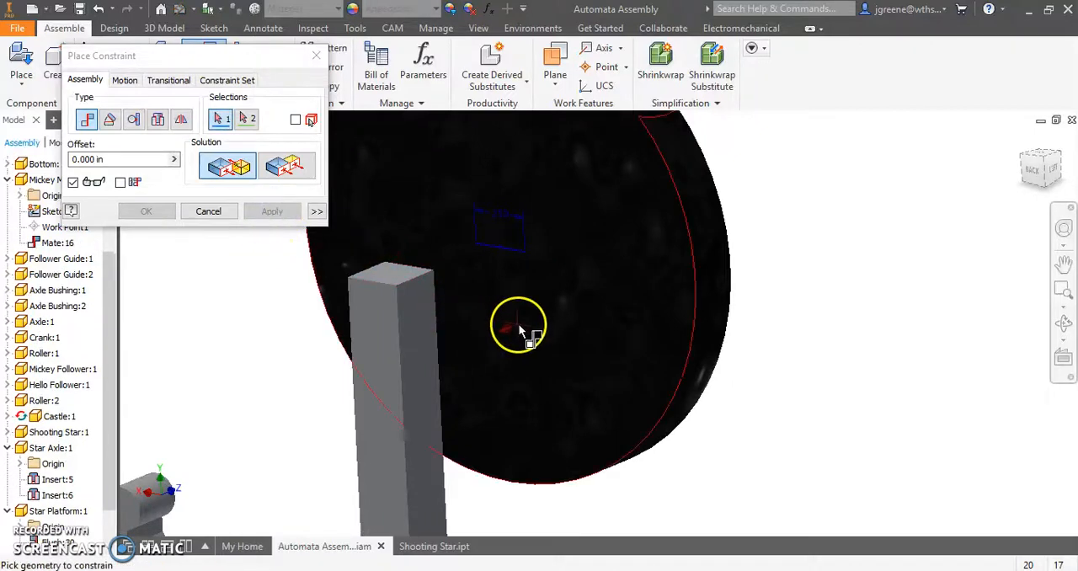
- Mate the back face of the Mickey Mouse head to the front face of its follower with a 0.000 in offset
left_click(519, 330)
middle_click_drag(525, 351, 407, 368, "shift")
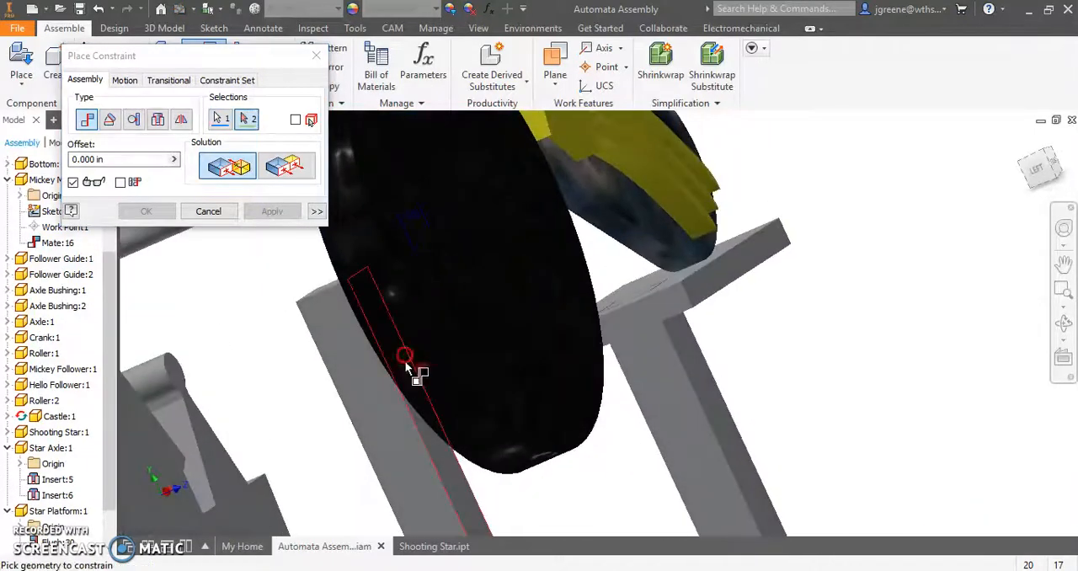
left_click(453, 476)
middle_click_drag(376, 480, 386, 386, "shift")
left_click(288, 212)
left_click(232, 211)
left_click_drag(474, 239, 487, 290)
left_click(760, 302)
middle_click_drag(642, 352, 678, 361, "shift")
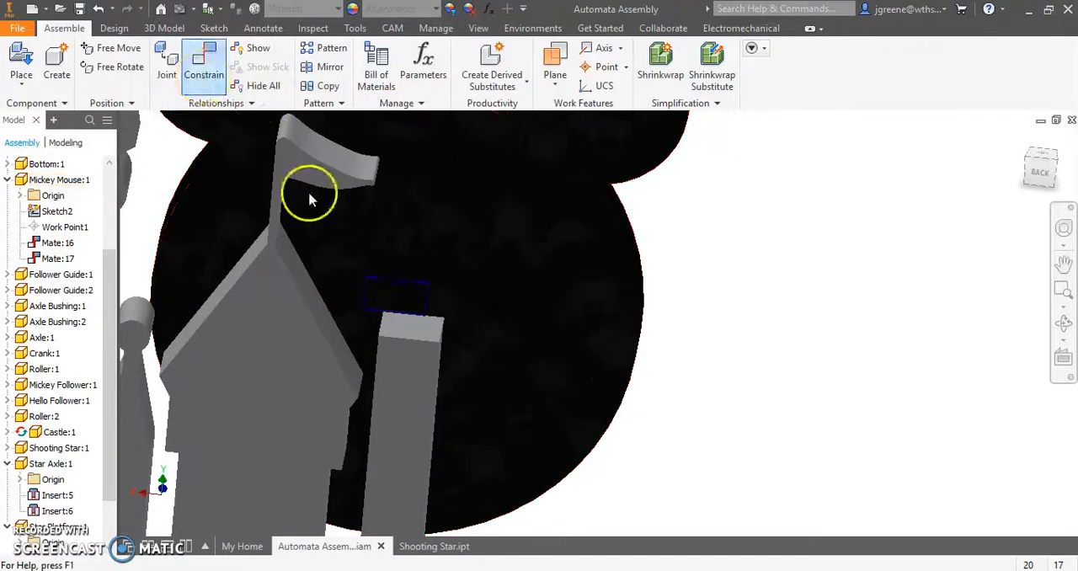
left_click(204, 74)
scroll(361, 330, "down", 5)
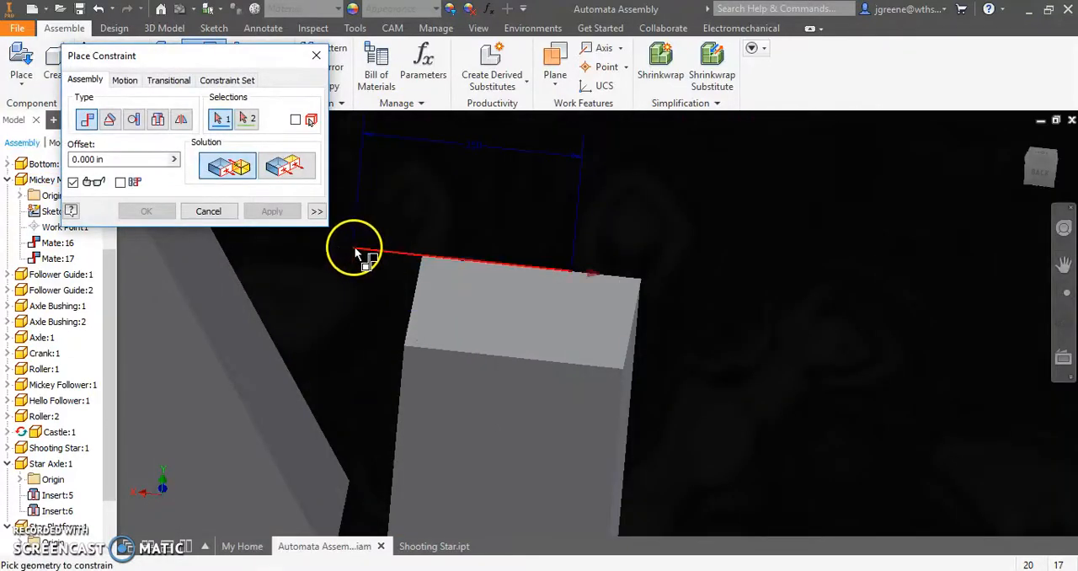
left_click(228, 213)
- Place a work point in the assembly at the end of the line sketched on the Mickey Mouse head
left_click(599, 67)
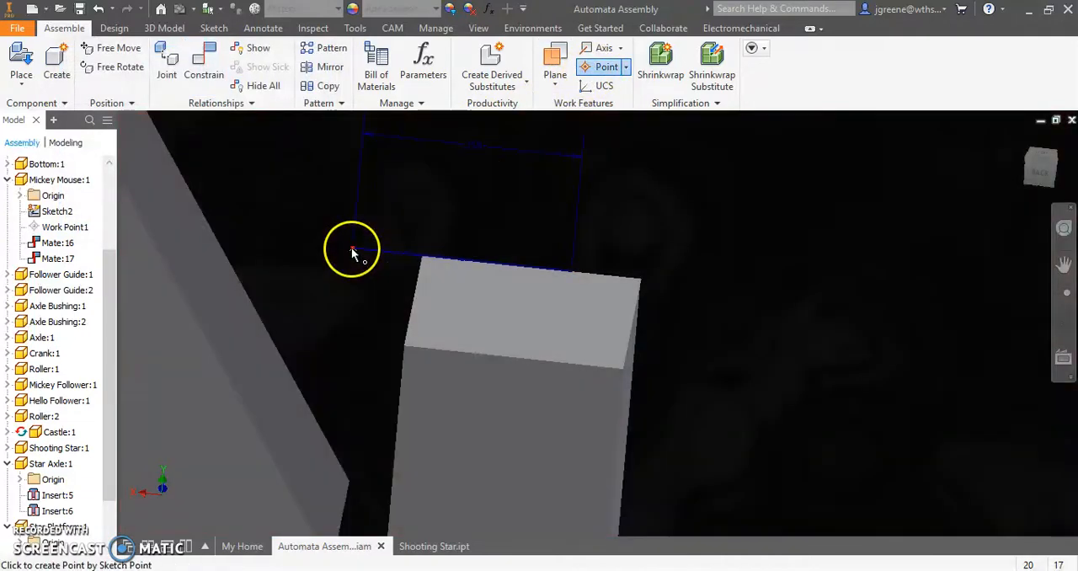
left_click(352, 249)
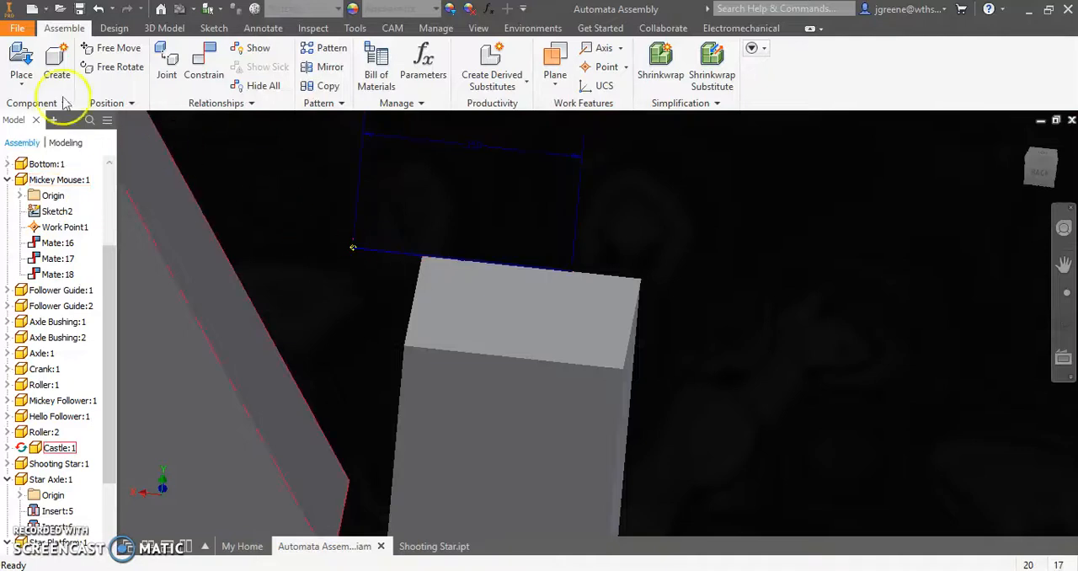
- Mate the work point on the Mickey Mouse head to the side edge of its follower's top face with a 0.000 in offset
left_click(204, 67)
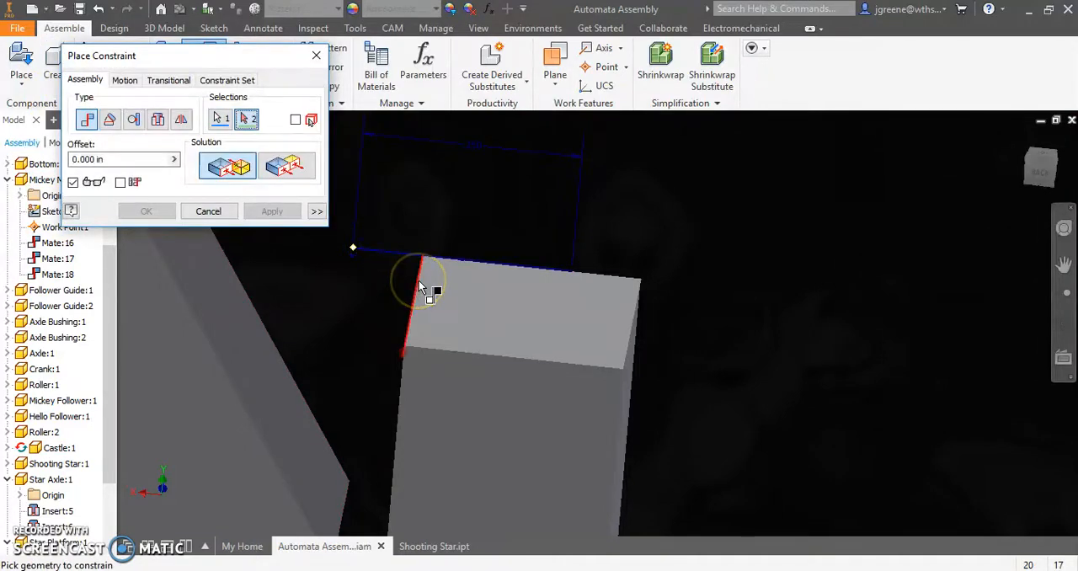
middle_click_drag(463, 329, 489, 340, "shift")
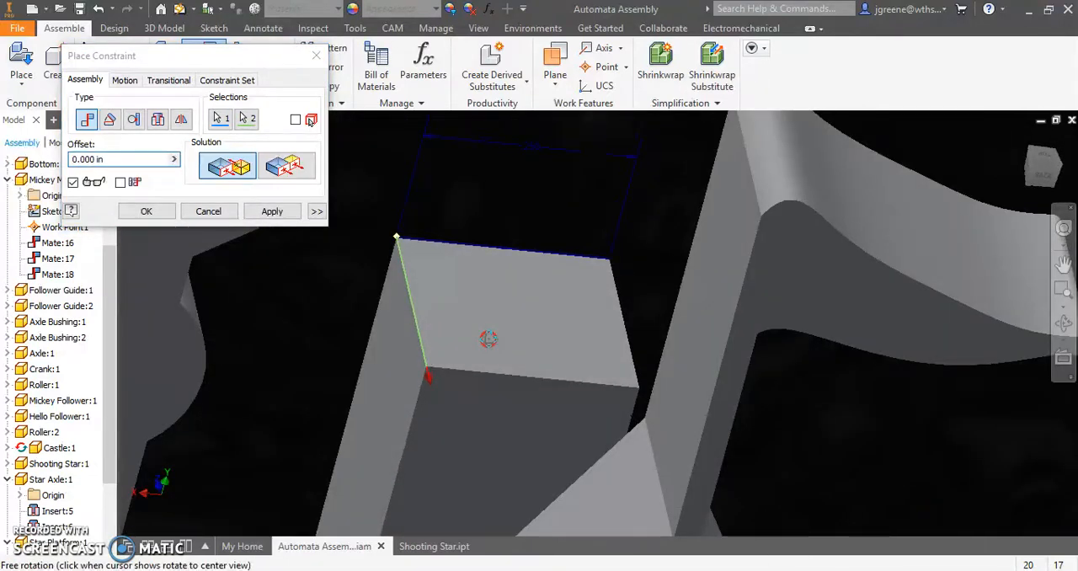
left_click(272, 211)
left_click(221, 211)
- Examine the attached Mickey Mouse head from the back, side and front, and move it vertically to check that it travels with its follower
scroll(459, 309, "up", 3)
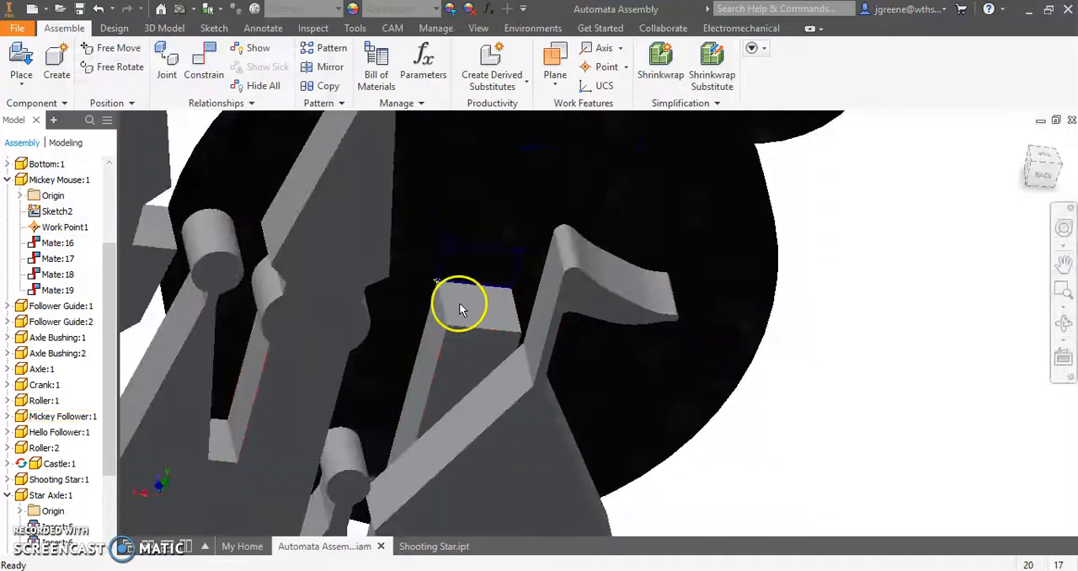
scroll(459, 304, "up", 3)
left_click_drag(584, 198, 601, 185)
middle_click_drag(758, 308, 521, 312, "shift")
scroll(510, 321, "up", 3)
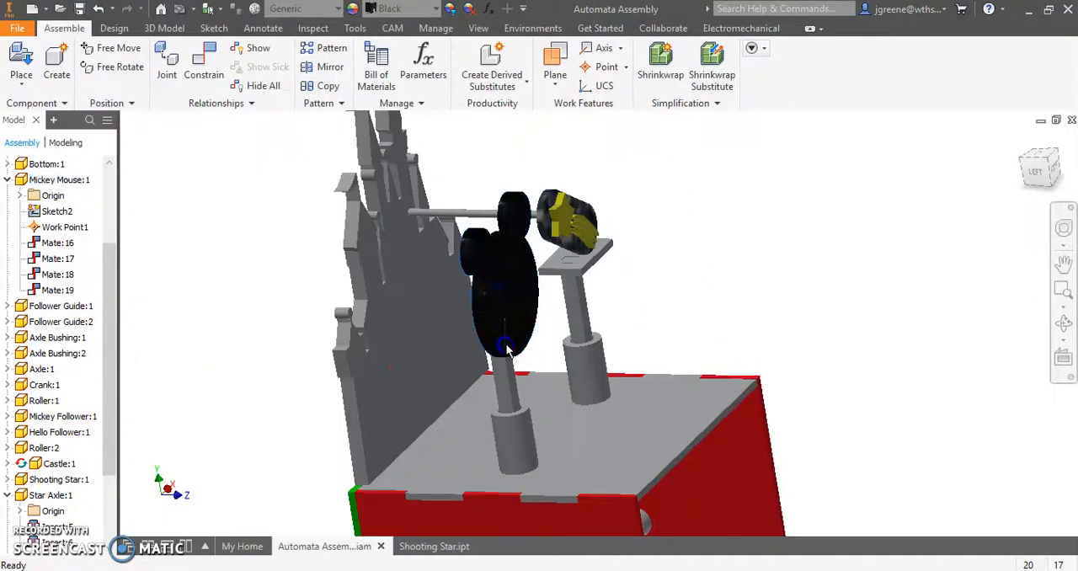
left_click_drag(509, 324, 514, 291)
middle_click_drag(661, 294, 434, 295, "shift")
mouse_move(490, 295)
left_mouse_down()
mouse_move(500, 308)
mouse_move(505, 284)
mouse_move(499, 293)
left_mouse_up()
middle_click_drag(464, 404, 535, 323, "shift")
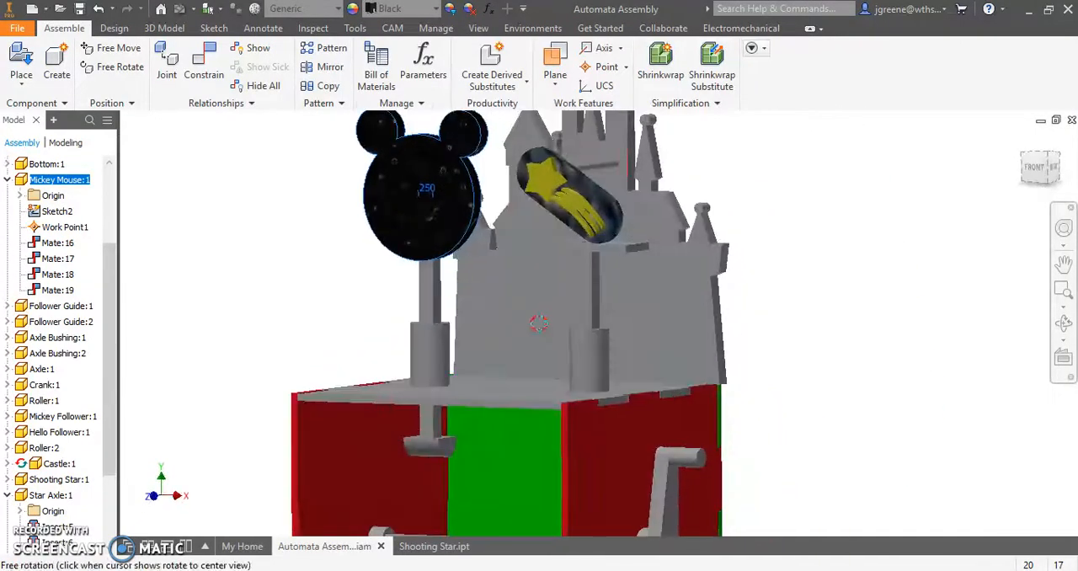
- Inspect the back of the shooting star and its connection to the star axle
left_click(871, 239)
left_click_drag(624, 253, 619, 247)
middle_click_drag(778, 229, 609, 215, "shift")
scroll(608, 148, "down", 6)
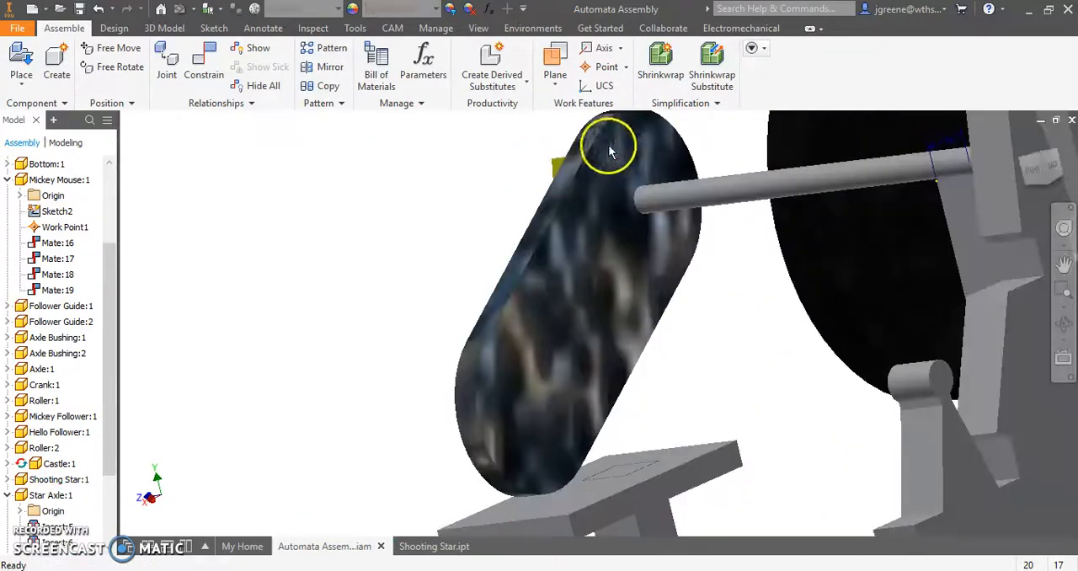
scroll(627, 176, "down", 3)
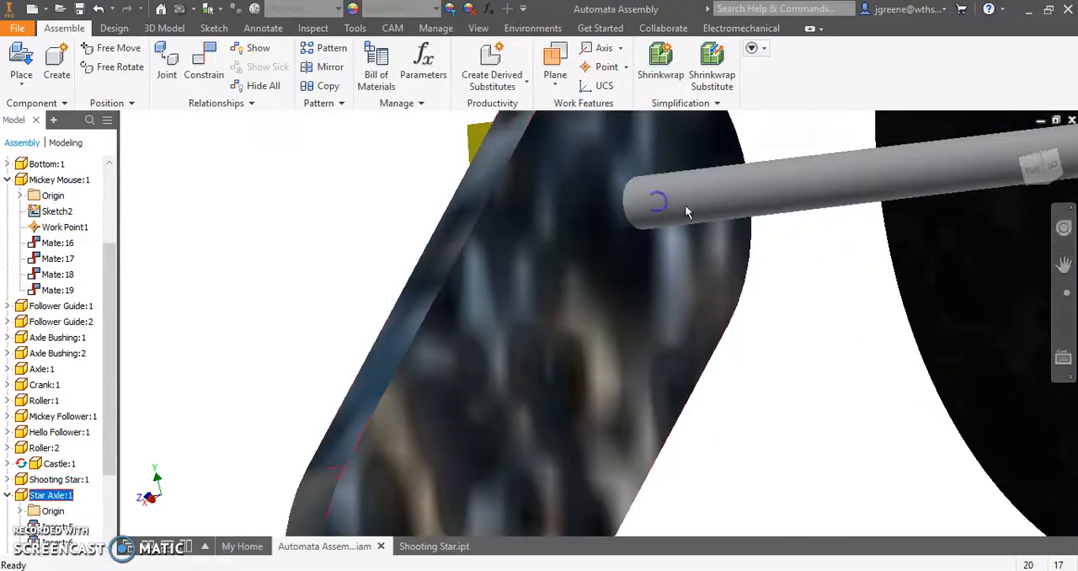
scroll(720, 212, "up", 3)
middle_click_drag(716, 212, 477, 337, "shift")
middle_click_drag(673, 211, 543, 411, "shift")
left_click(512, 431)
- Move the Hello follower up and down to check how its platform drives the shooting star
middle_click_drag(453, 413, 485, 566)
middle_click_drag(683, 353, 714, 317, "shift")
middle_click_drag(624, 496, 764, 423)
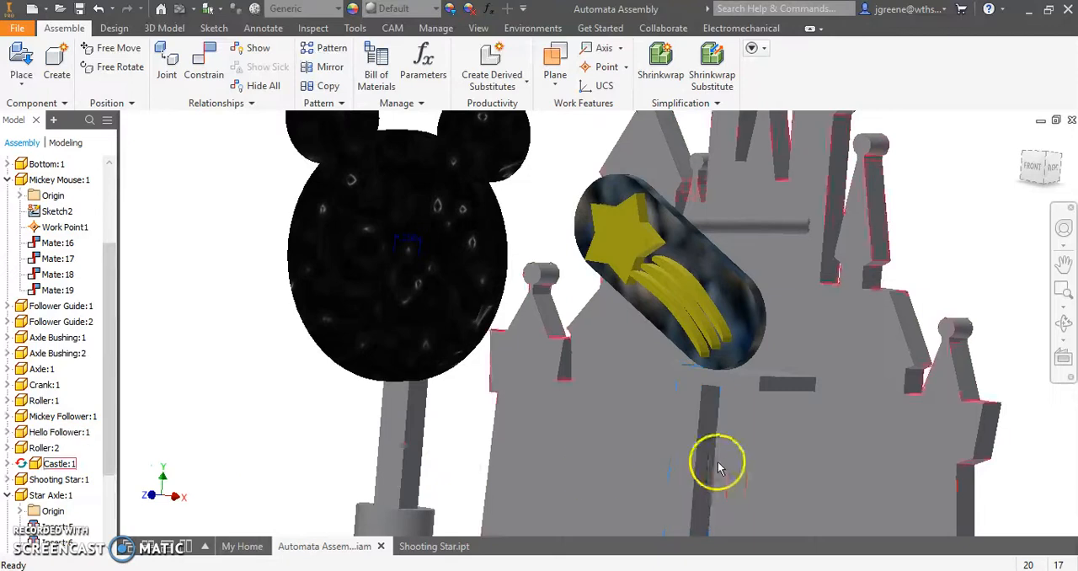
left_click_drag(682, 435, 710, 358)
scroll(709, 361, "down", 3)
middle_click_drag(708, 361, 680, 403, "shift")
left_click(949, 291)
left_click_drag(707, 380, 709, 405)
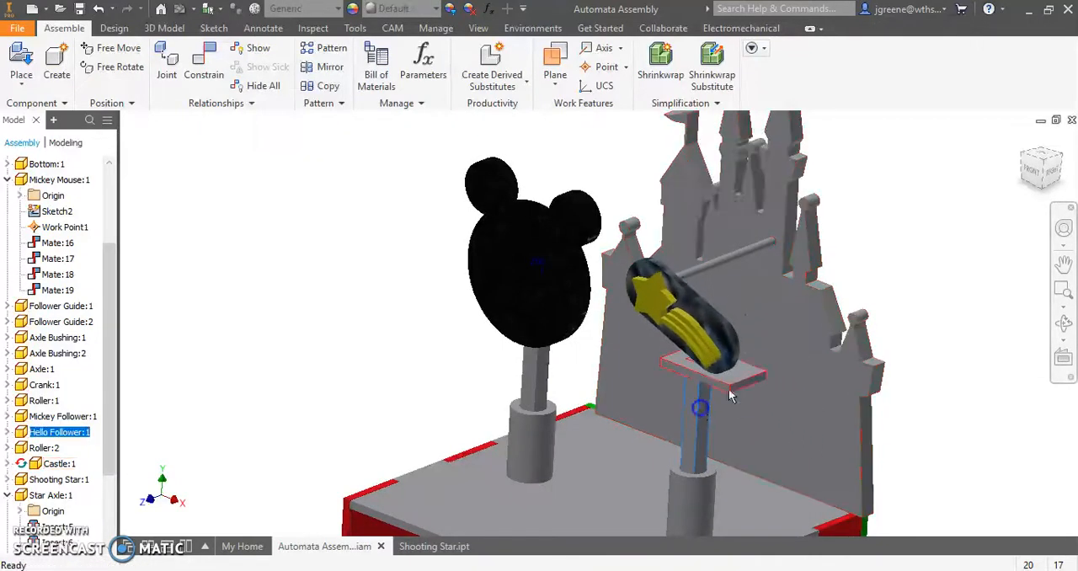
- Open the Star Platform part to inspect its square hole, and close it to compare the platform in the assembly
right_click(746, 378)
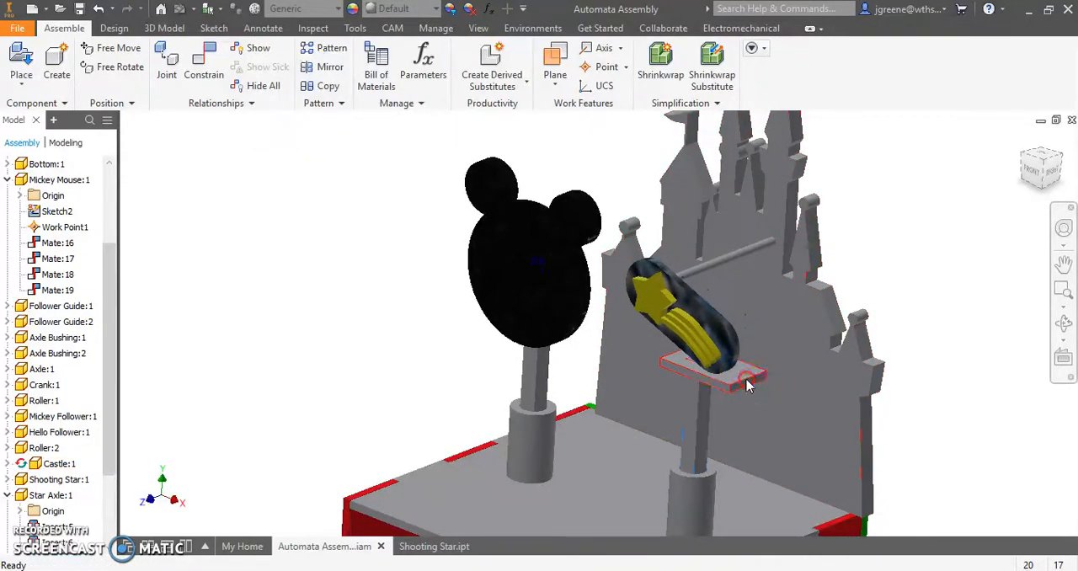
left_click(744, 37)
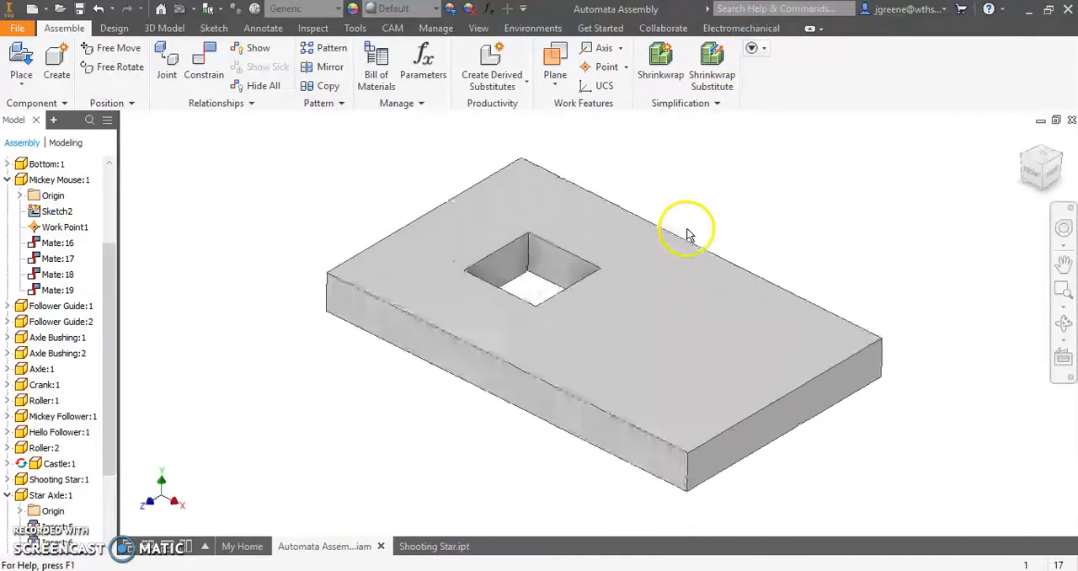
mouse_move(501, 361)
middle_mouse_down("shift")
mouse_move(425, 360)
mouse_move(492, 362)
middle_mouse_up("shift")
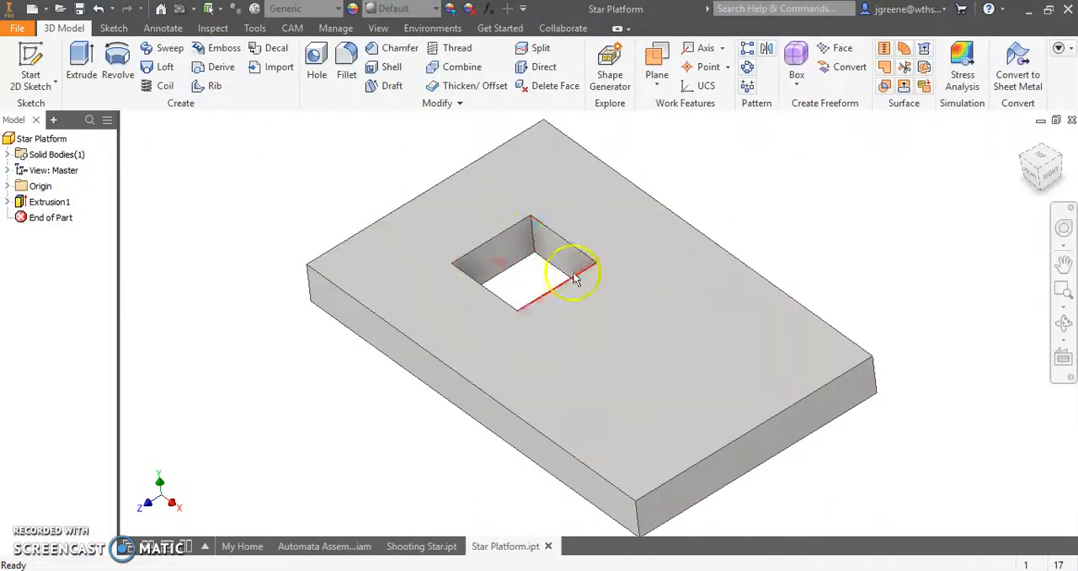
left_click(1071, 120)
middle_click_drag(690, 352, 721, 362, "shift")
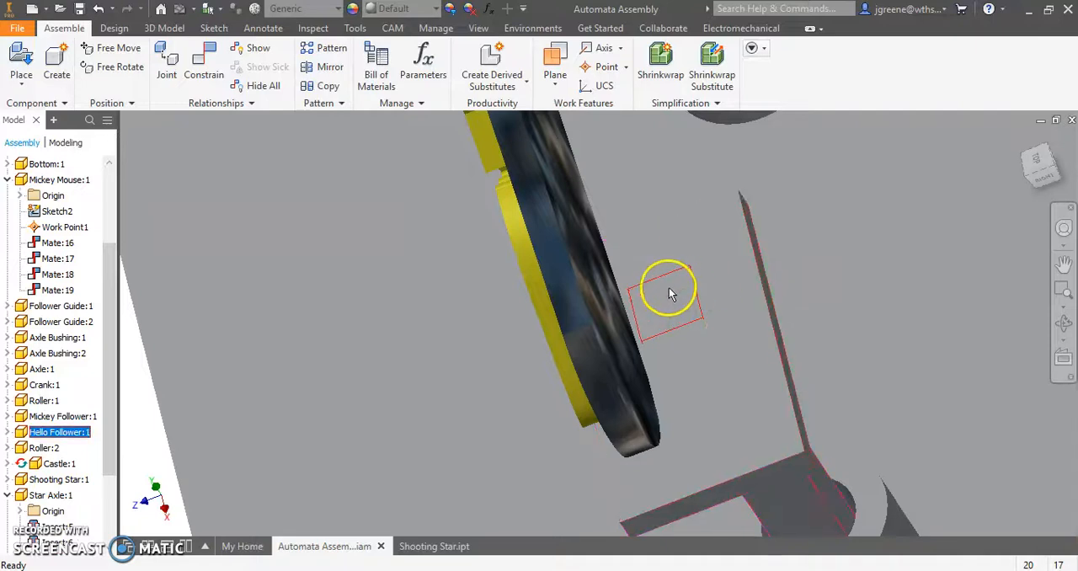
middle_click_drag(684, 304, 820, 308, "shift")
- Edit the Castle part in place, set its appearance to Gold and return to the assembly
left_click(1033, 172)
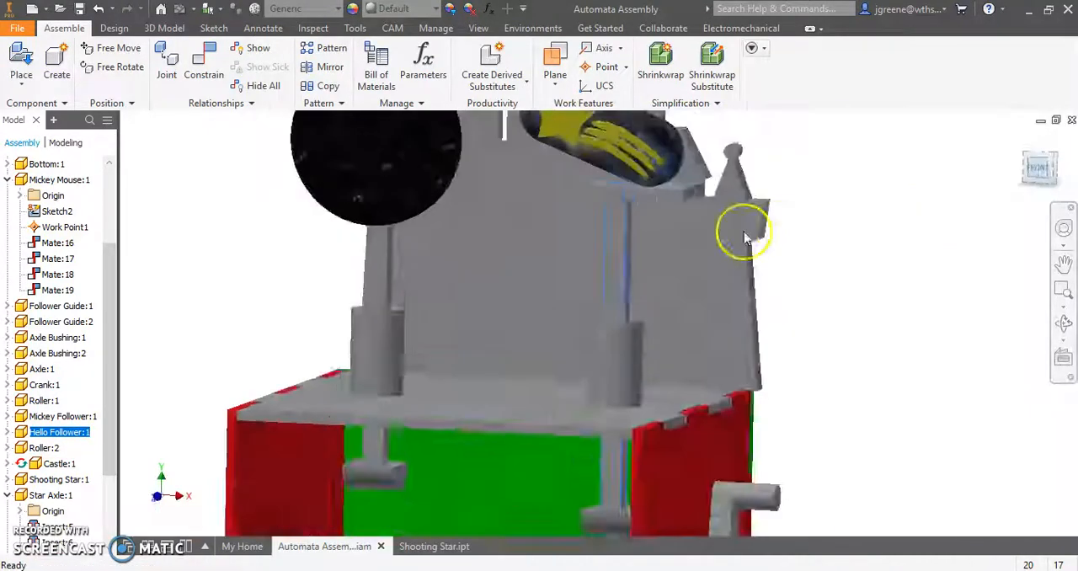
left_click(761, 218)
scroll(731, 216, "down", 4)
middle_click_drag(698, 240, 650, 352)
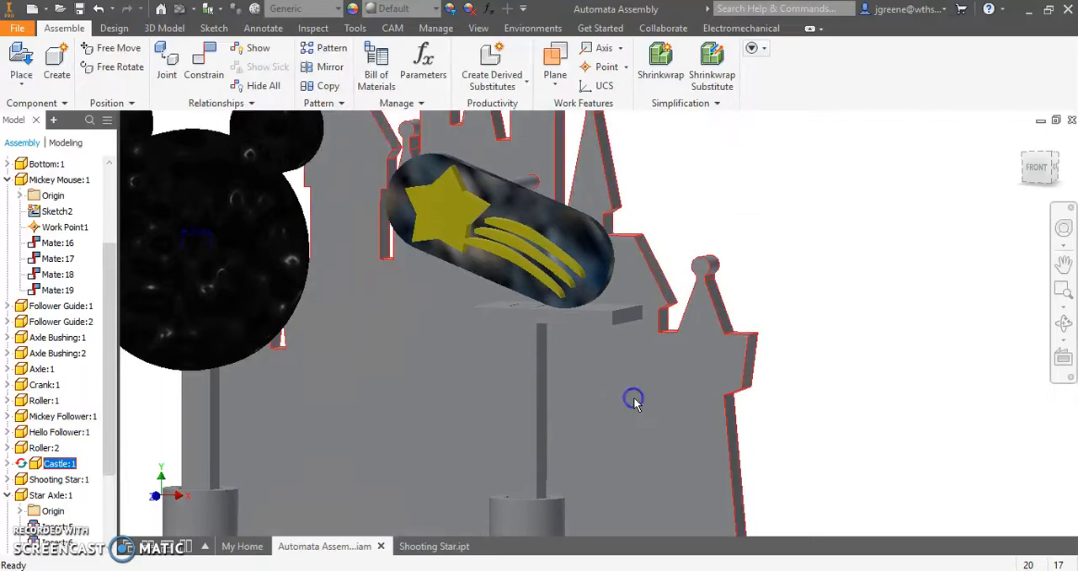
double_click(634, 400)
left_click(396, 8)
scroll(425, 303, "down", 5)
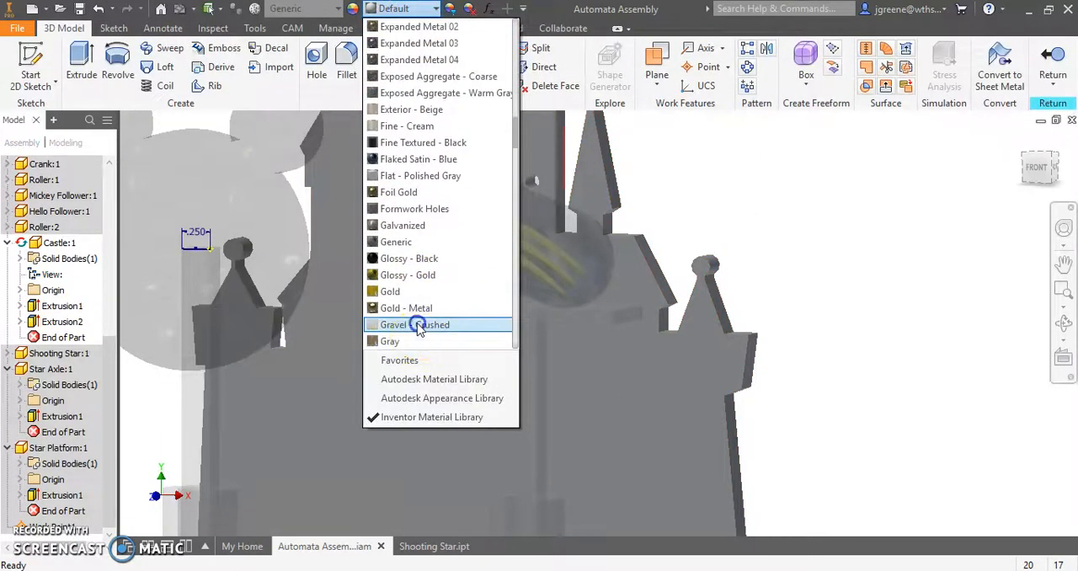
left_click(396, 291)
left_click(1052, 68)
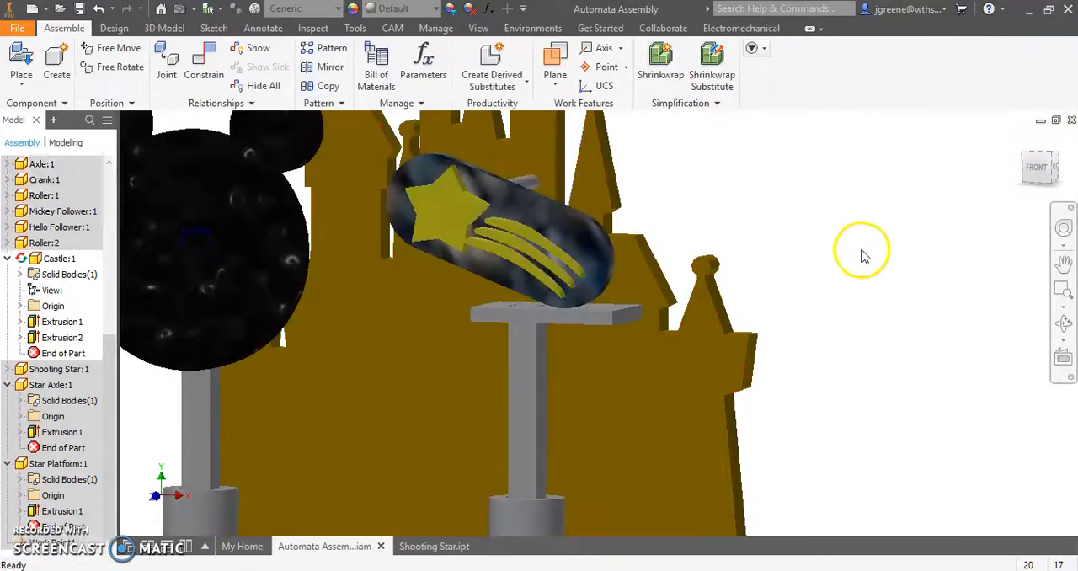
- In a front view, lower and raise the Hello follower to check how the shooting star rolls on the platform
left_click(1042, 171)
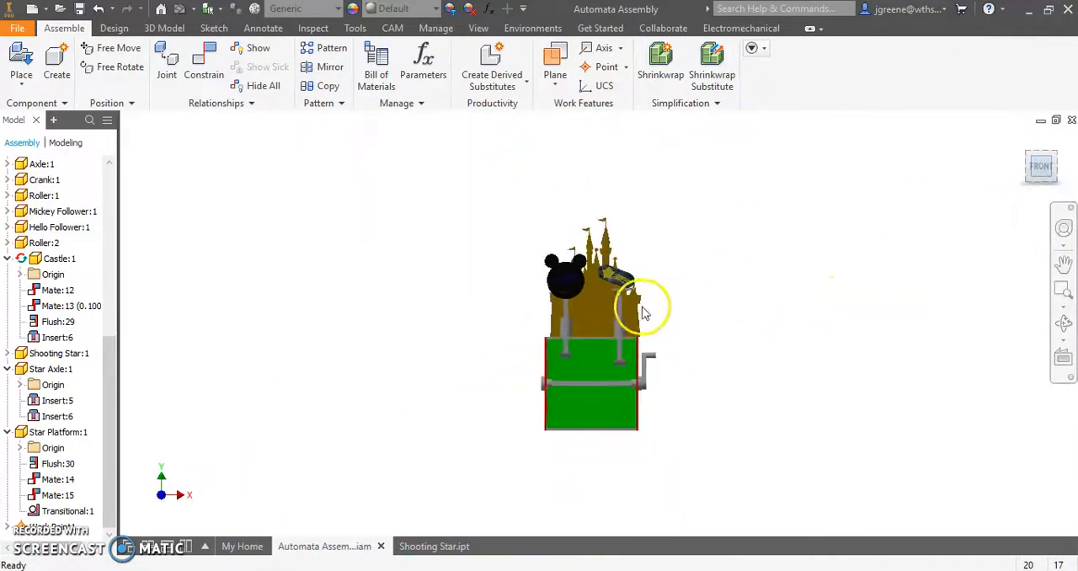
scroll(644, 314, "up", 5)
mouse_move(671, 320)
left_mouse_down()
mouse_move(666, 282)
mouse_move(662, 336)
mouse_move(666, 289)
mouse_move(654, 337)
mouse_move(655, 301)
mouse_move(655, 315)
left_mouse_up()
scroll(712, 252, "up", 3)
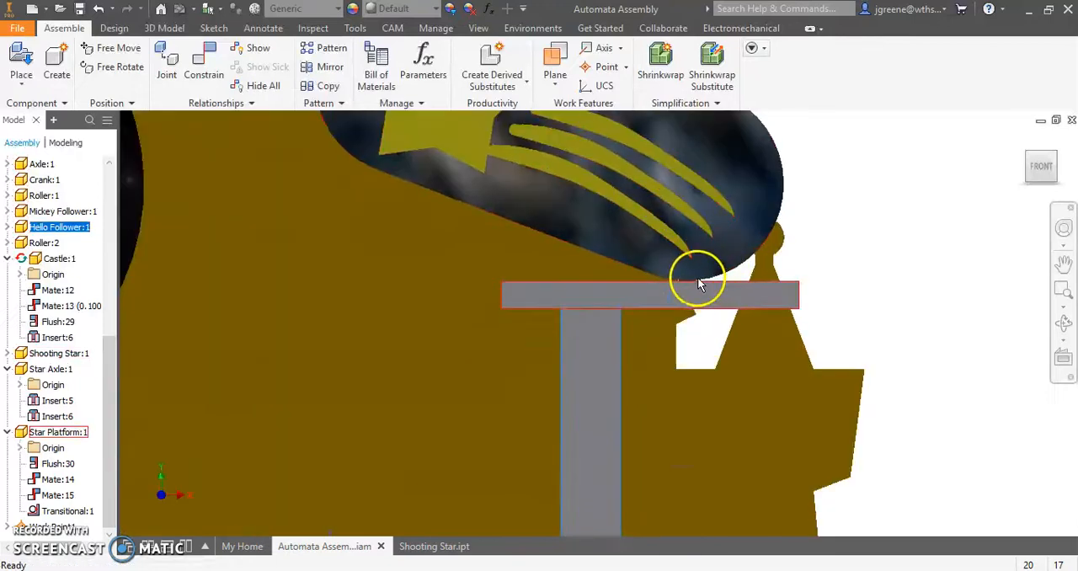
left_click_drag(598, 334, 600, 521)
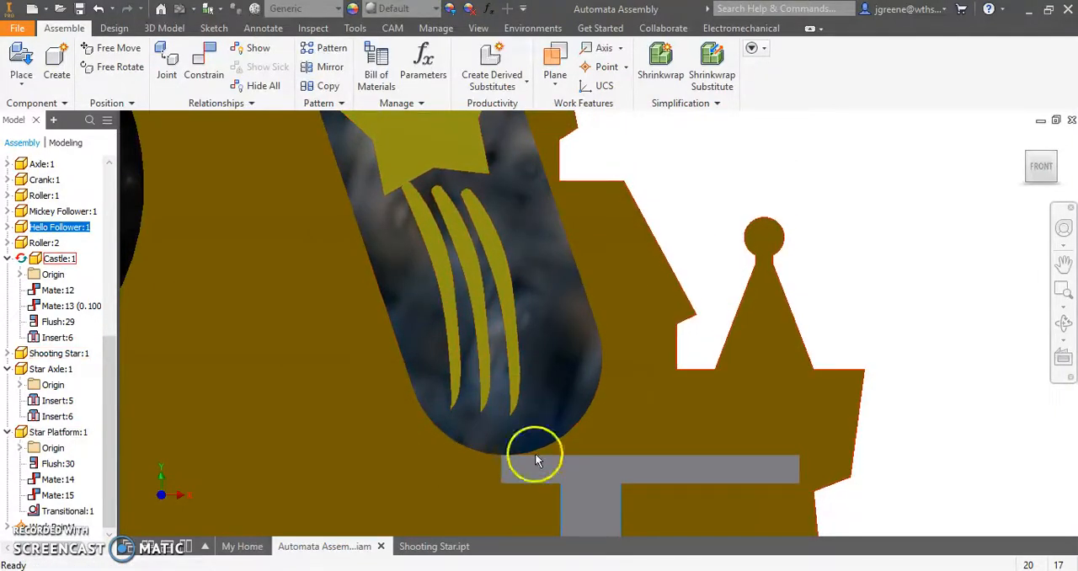
left_click_drag(590, 498, 655, 293)
- Examine the Mickey Mouse head, shooting star and their followers from the front and from behind
scroll(918, 247, "down", 5)
middle_click_drag(881, 263, 548, 267, "shift")
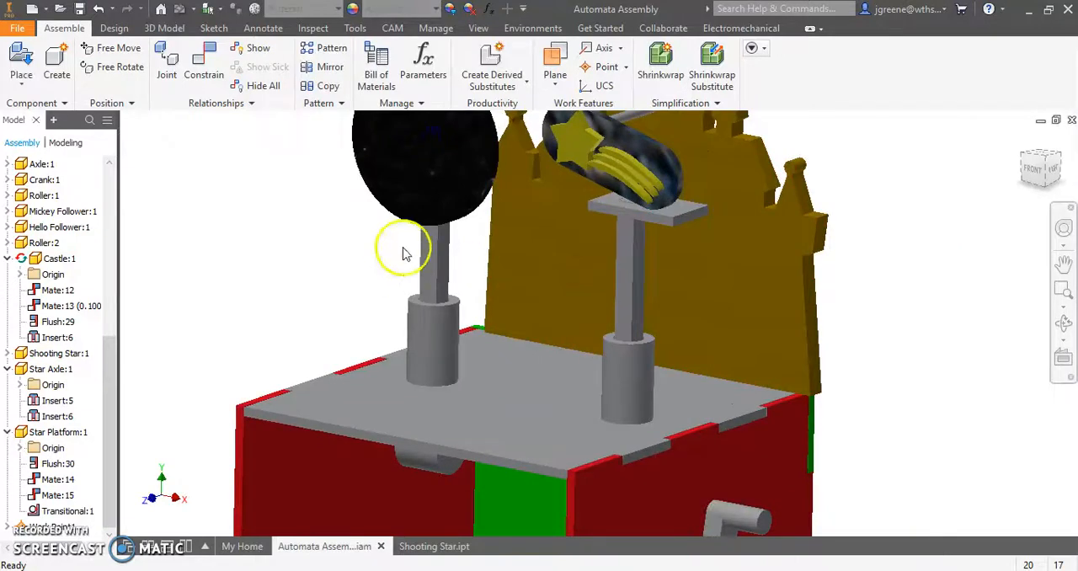
middle_click_drag(404, 247, 443, 375)
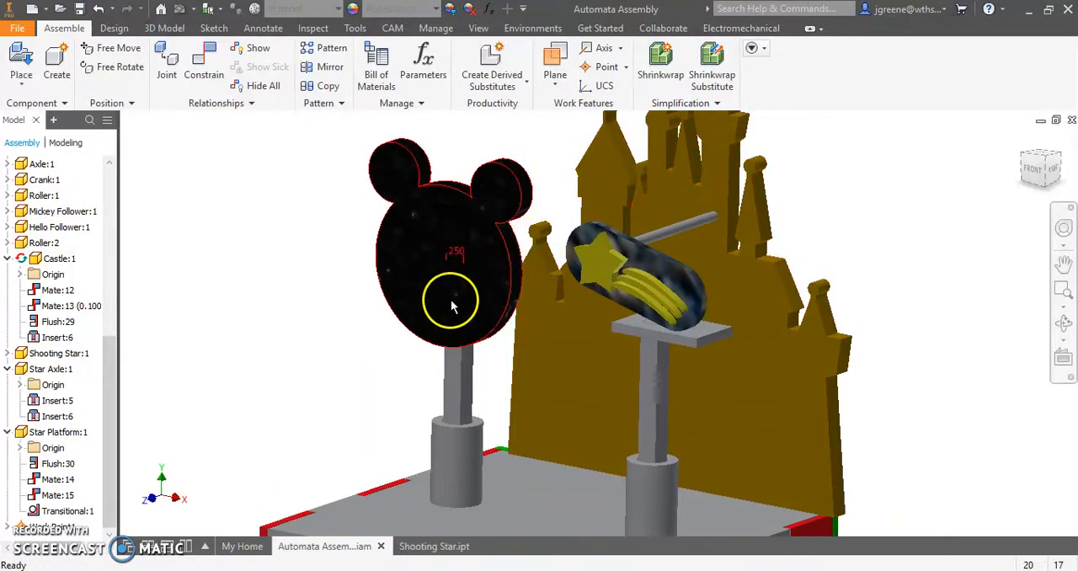
middle_click_drag(632, 357, 666, 301, "shift")
scroll(627, 253, "up", 3)
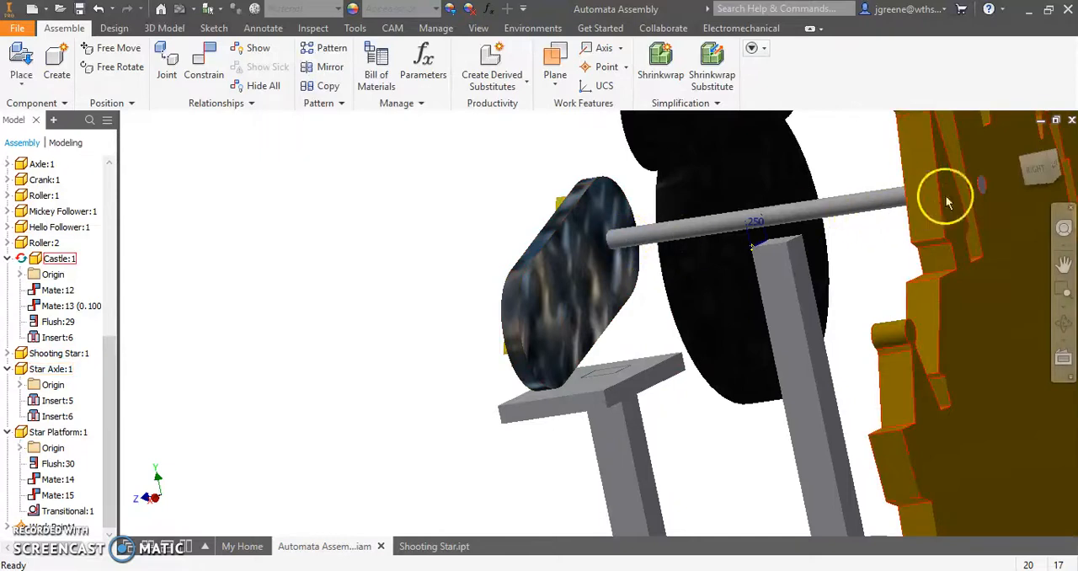
middle_click_drag(722, 283, 767, 373, "shift")
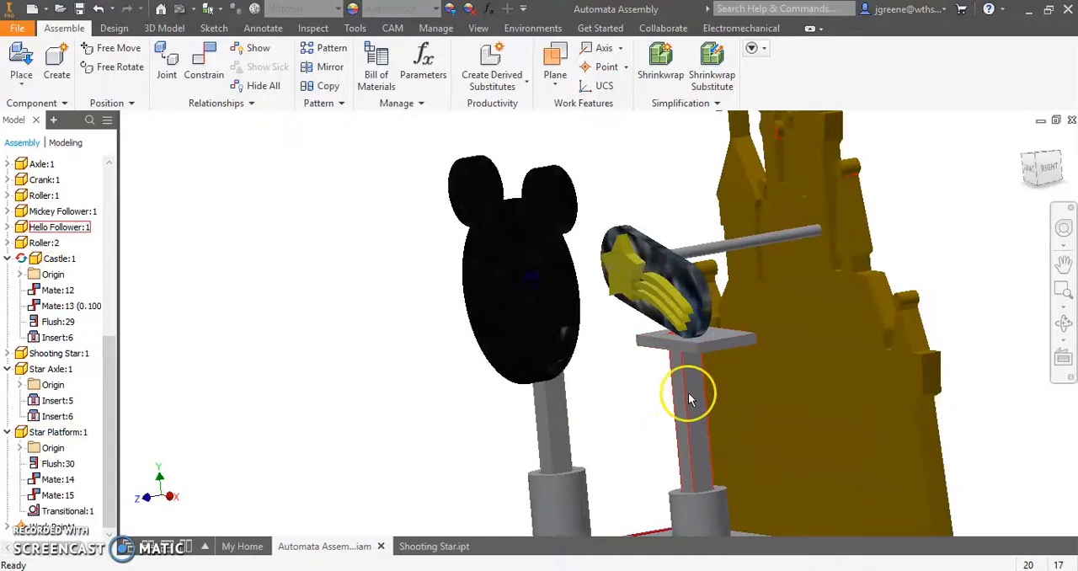
scroll(685, 345, "down", 3)
- Expand the Shooting Star component and inspect its transitional constraint with the star platform
left_click(715, 292)
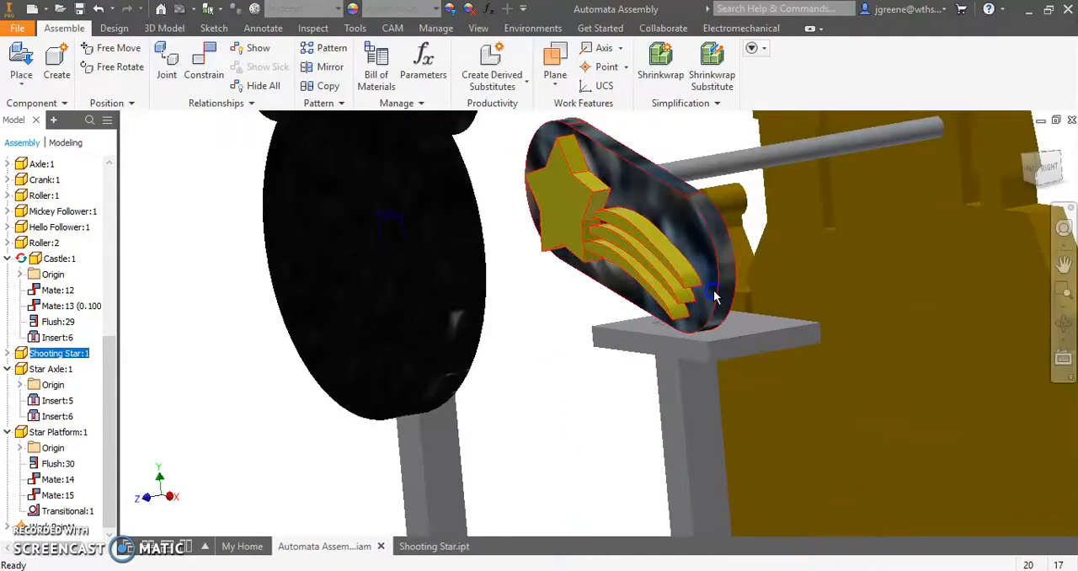
left_click(8, 354)
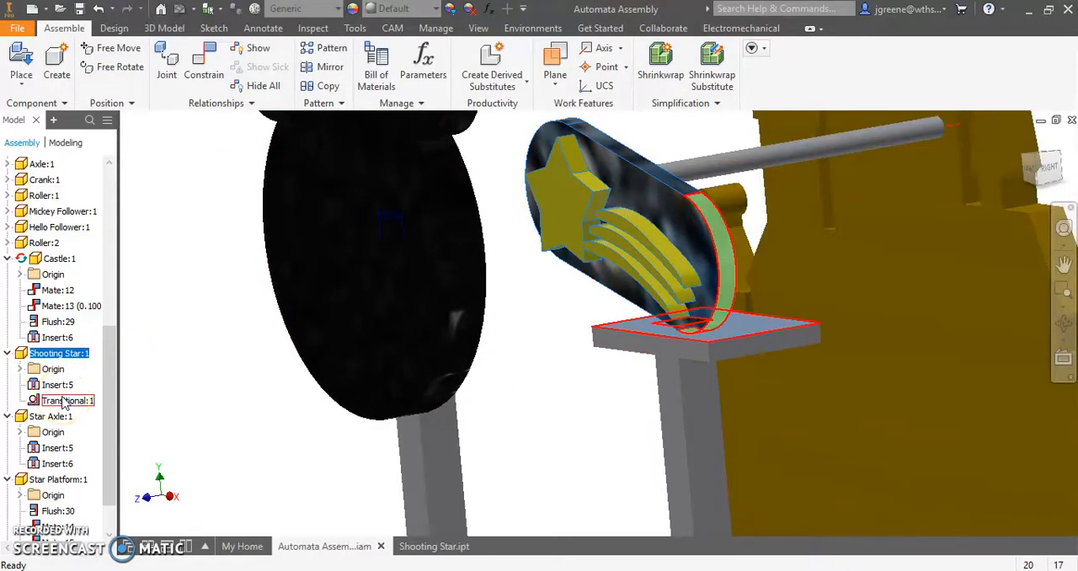
left_click(222, 393)
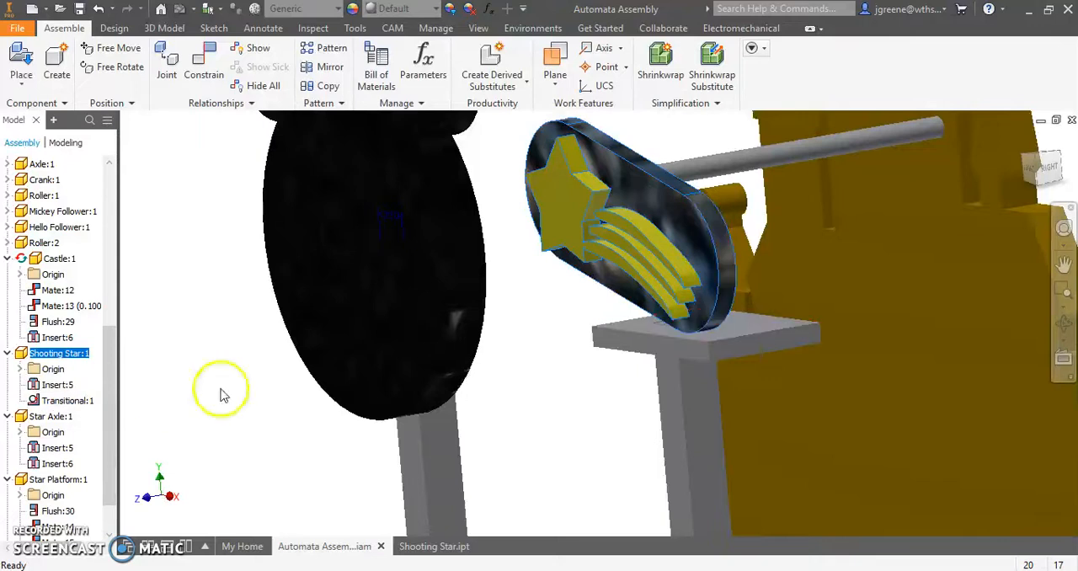
- Move the shooting star to test its contact with the platform and review the whole automata
left_click_drag(715, 327, 714, 295)
scroll(715, 295, "up", 3)
middle_click_drag(715, 295, 652, 365)
mouse_move(635, 375)
left_mouse_down()
mouse_move(646, 337)
mouse_move(641, 387)
left_mouse_up()
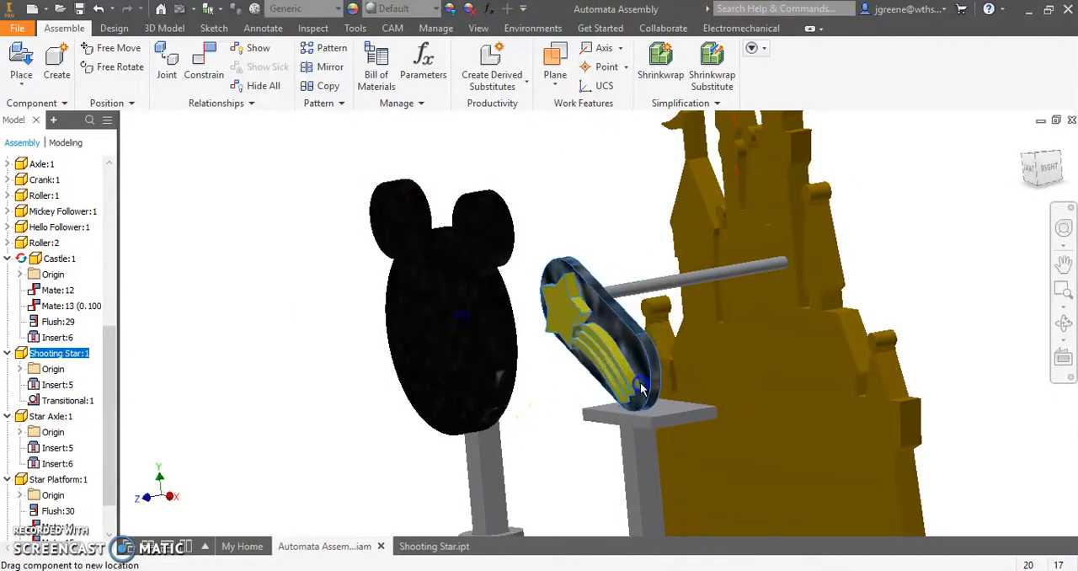
scroll(561, 453, "up", 3)
middle_click_drag(562, 455, 581, 316)
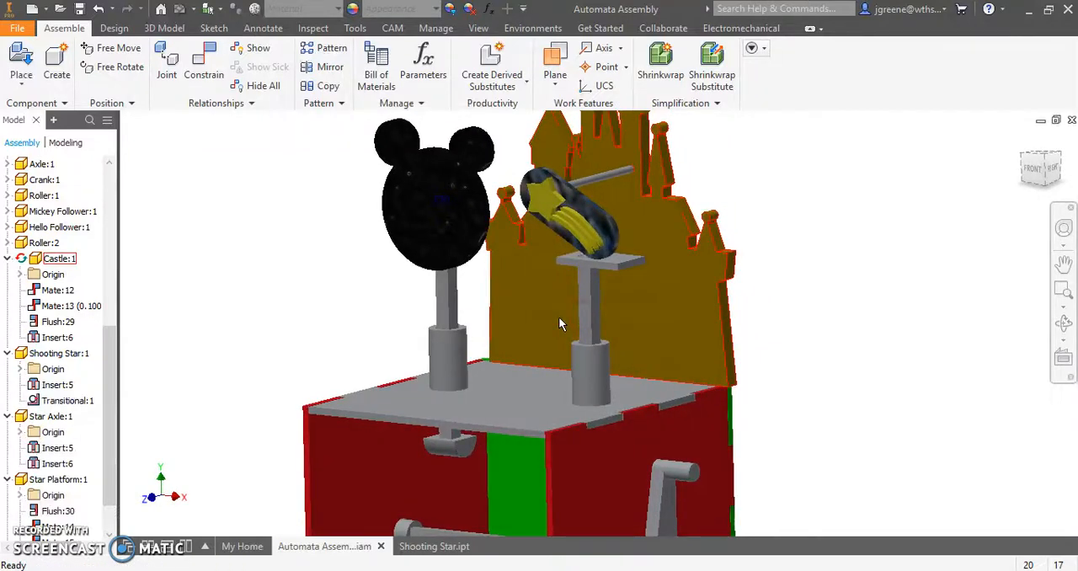